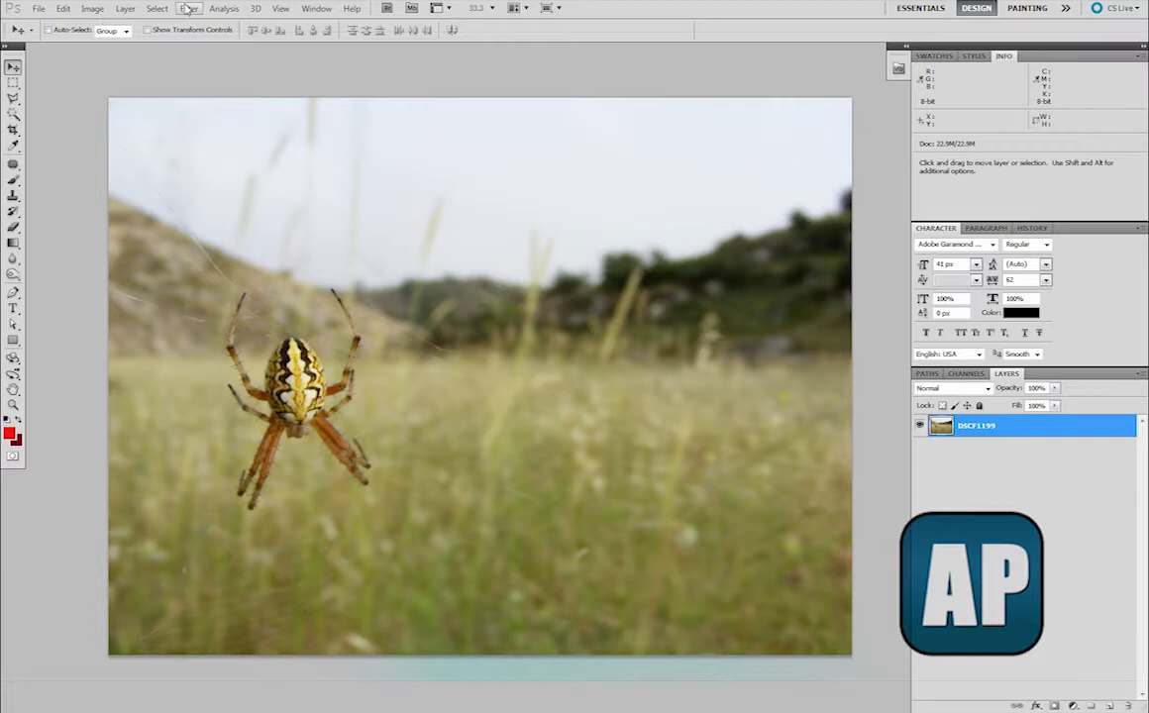
Step: Apply the Cutout filter to the spider photo with 8 levels, edge simplicity 2 and edge fidelity 3
click(187, 8)
mouse_move(210, 123)
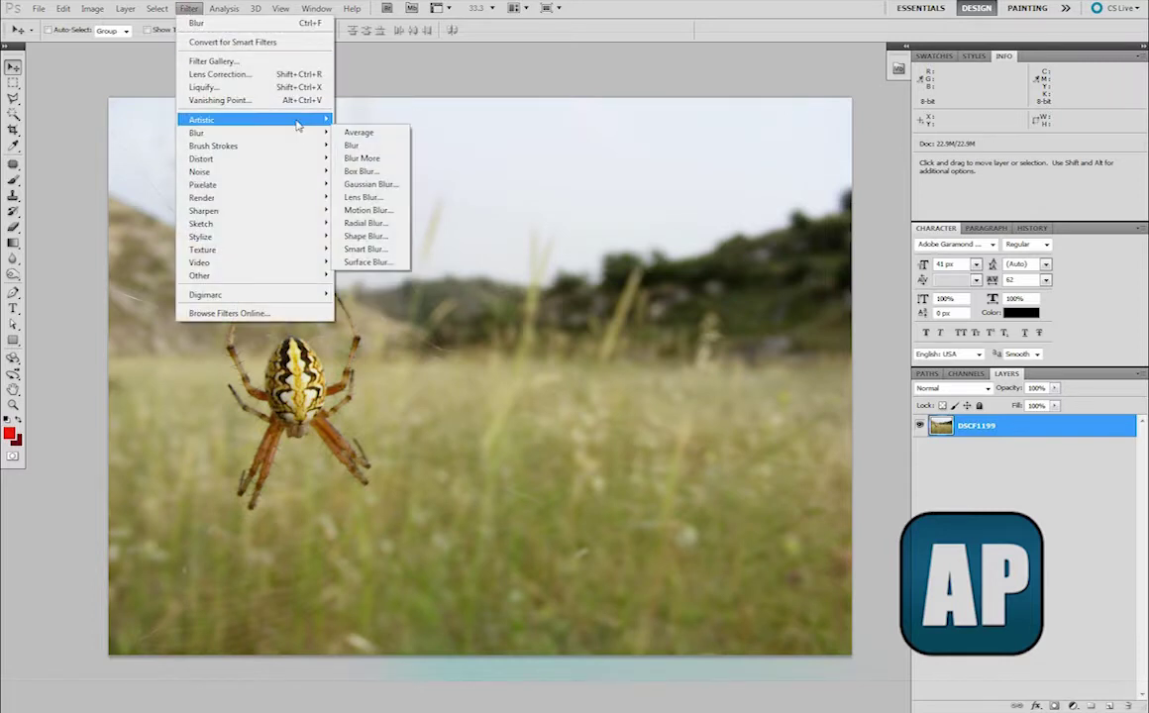
mouse_move(297, 122)
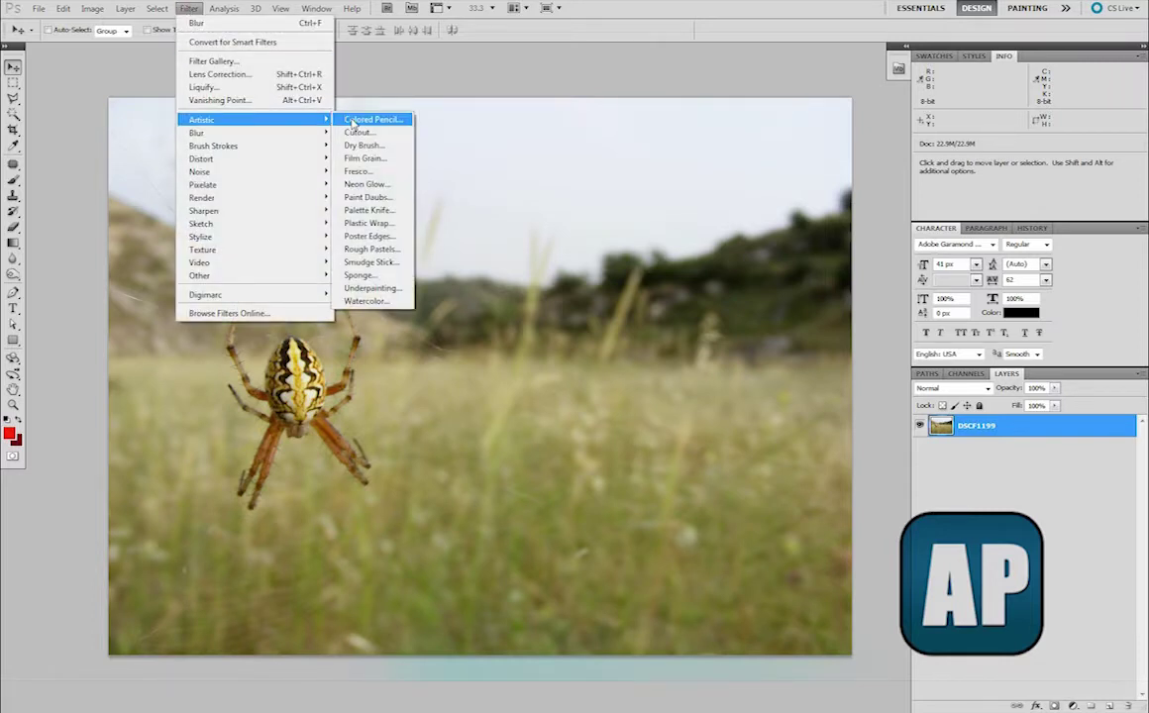
click(353, 132)
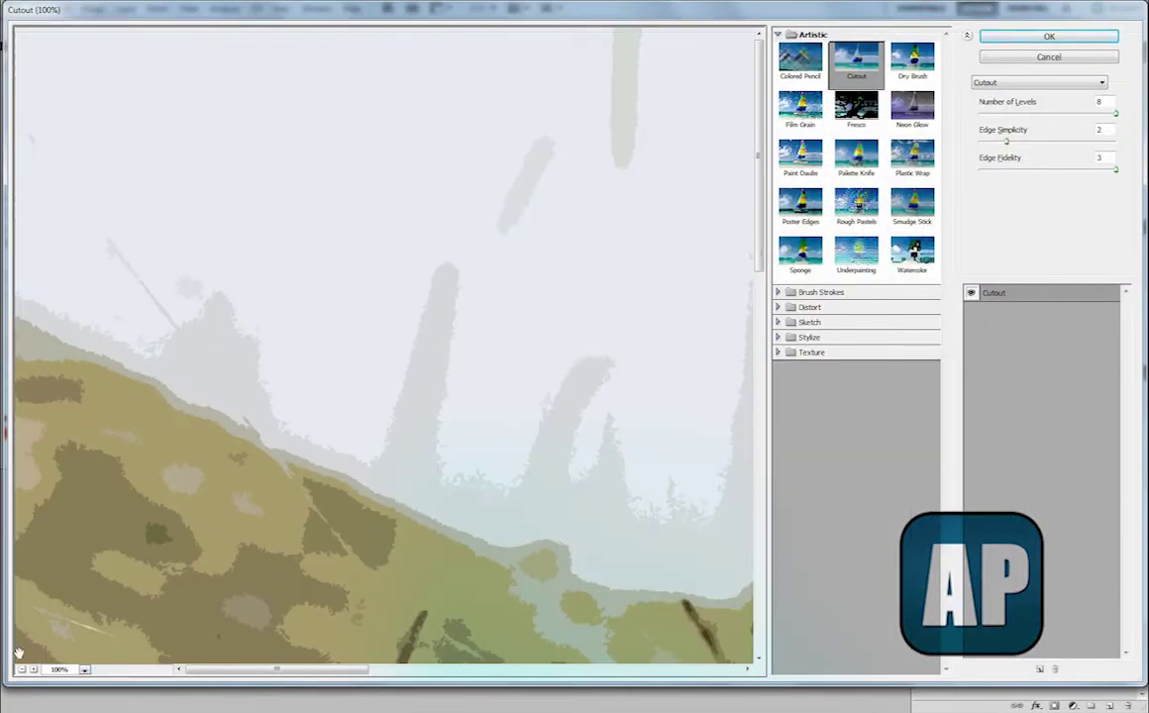
click(22, 669)
click(23, 668)
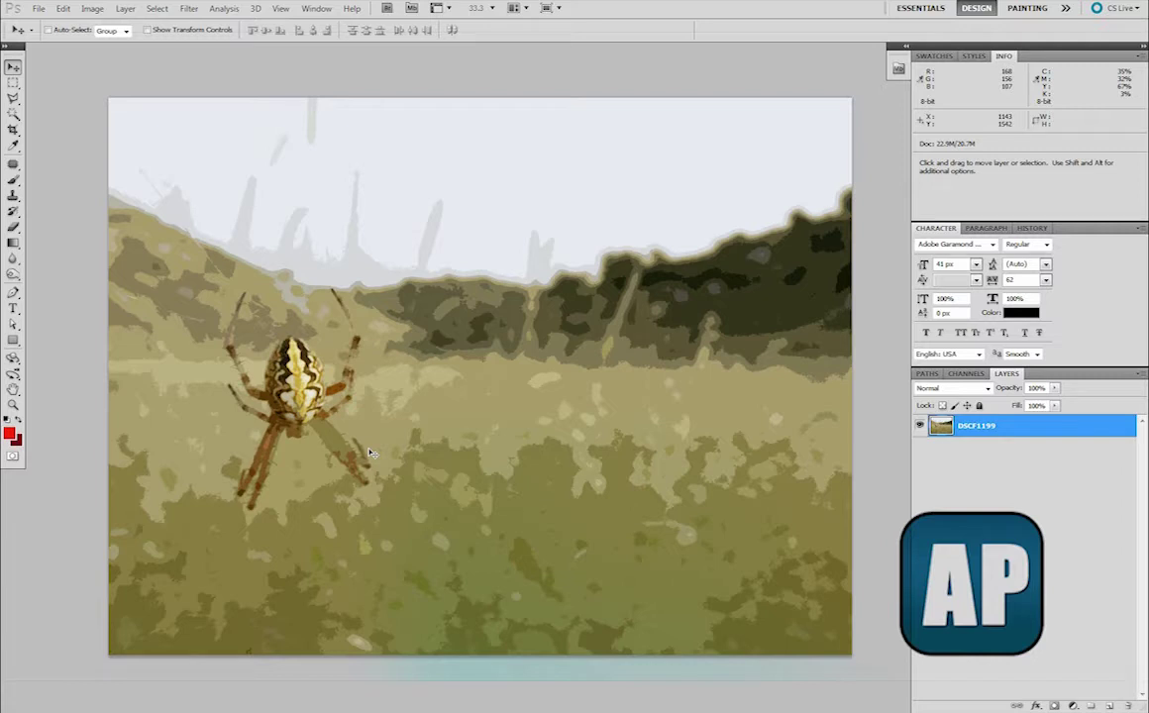
Step: Fade the Cutout effect to 53% opacity in Vivid Light mode and revert the photo to its unfiltered state
click(64, 8)
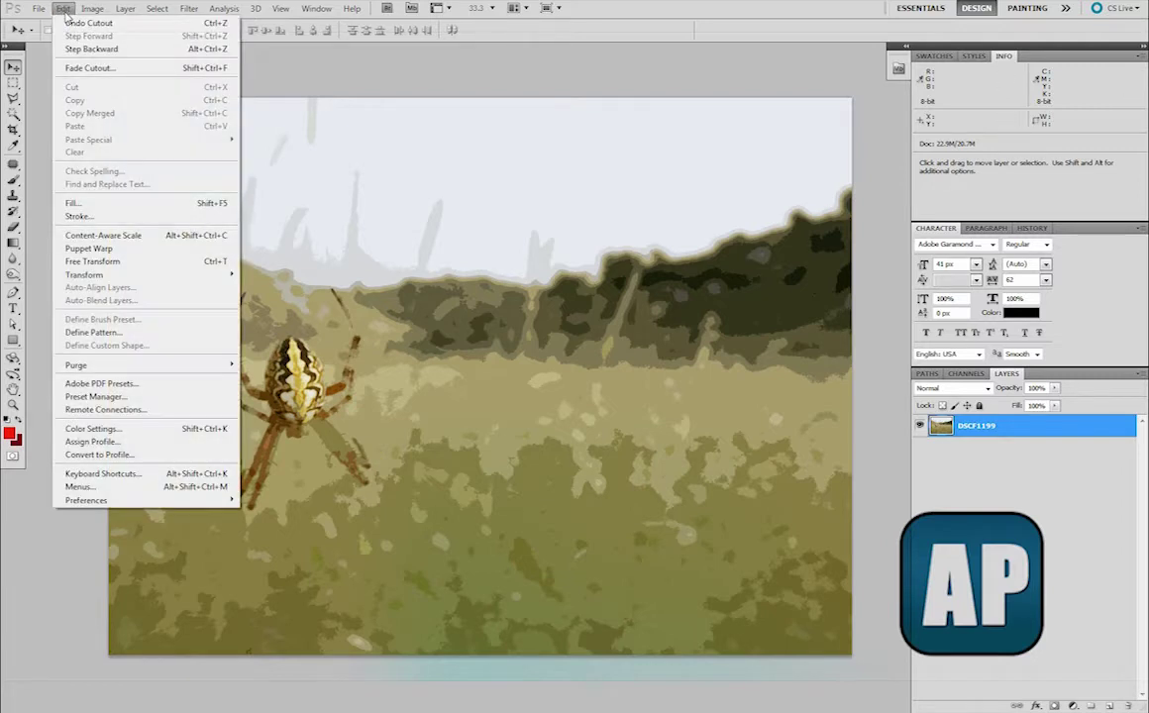
click(125, 69)
drag(654, 192, 608, 195)
click(586, 209)
click(591, 419)
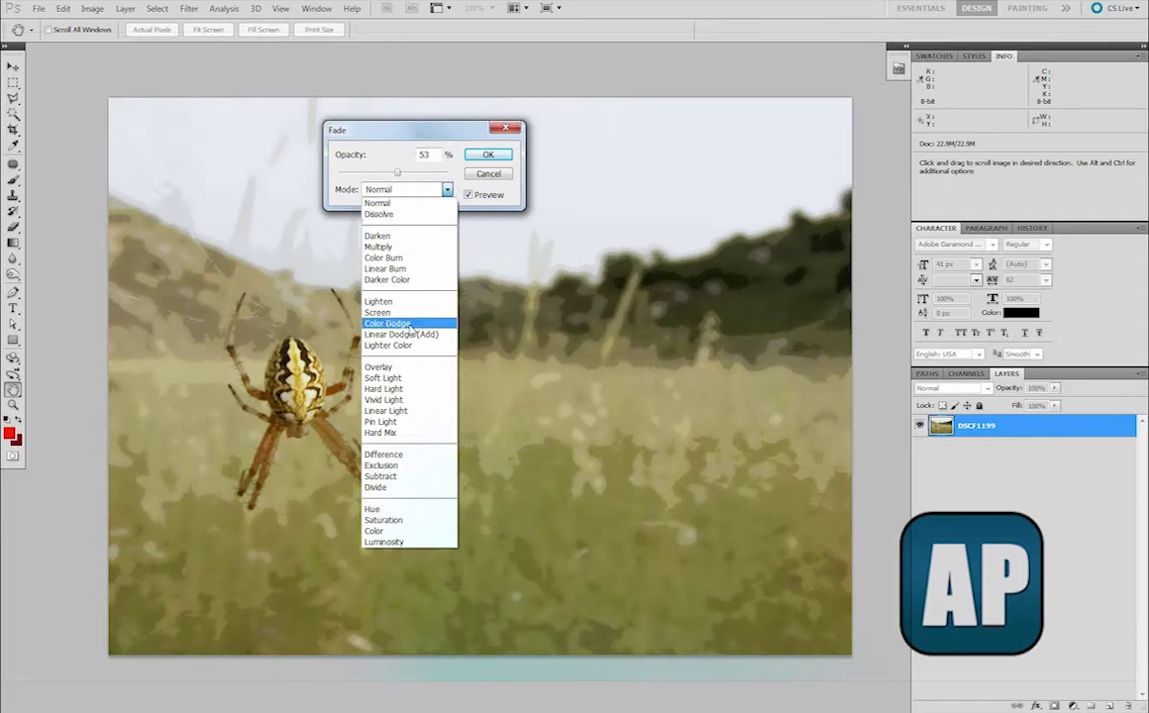
click(383, 400)
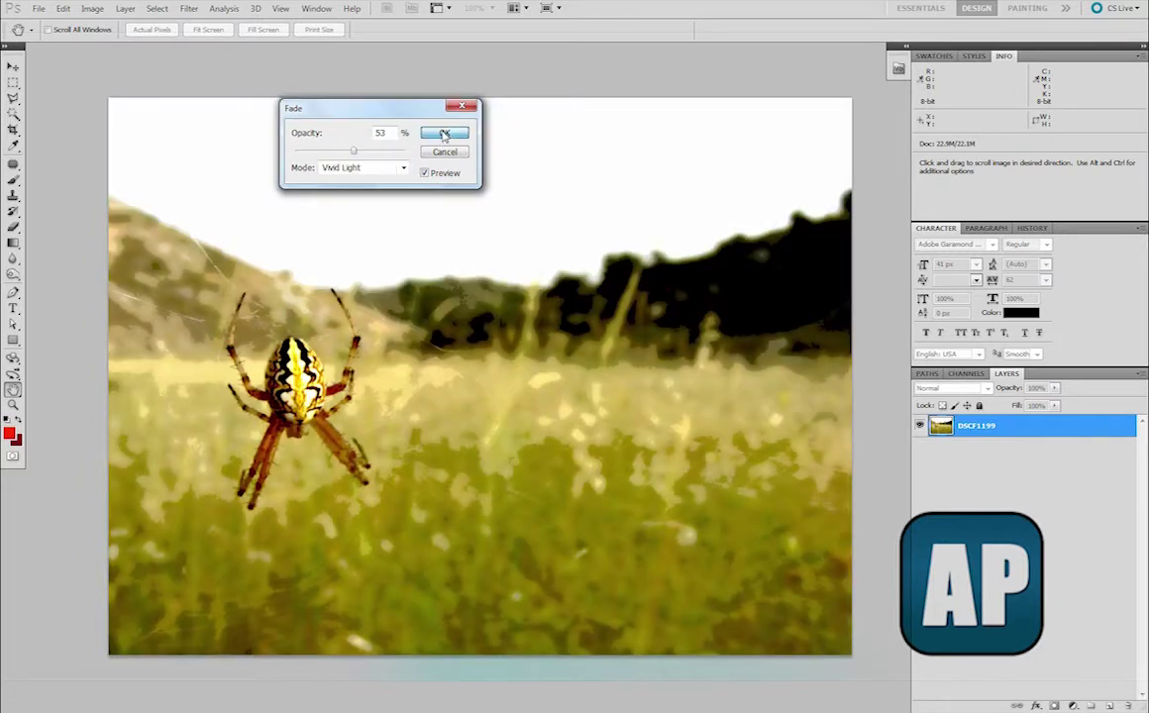
click(444, 133)
key(v)
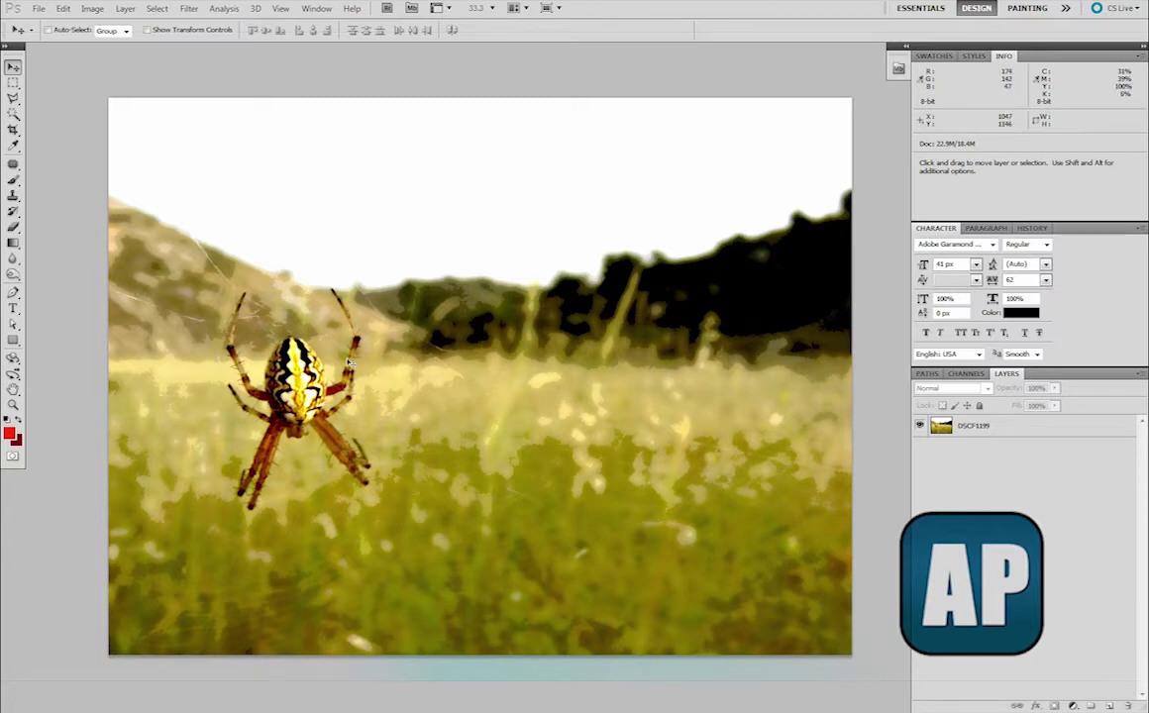
key(Escape)
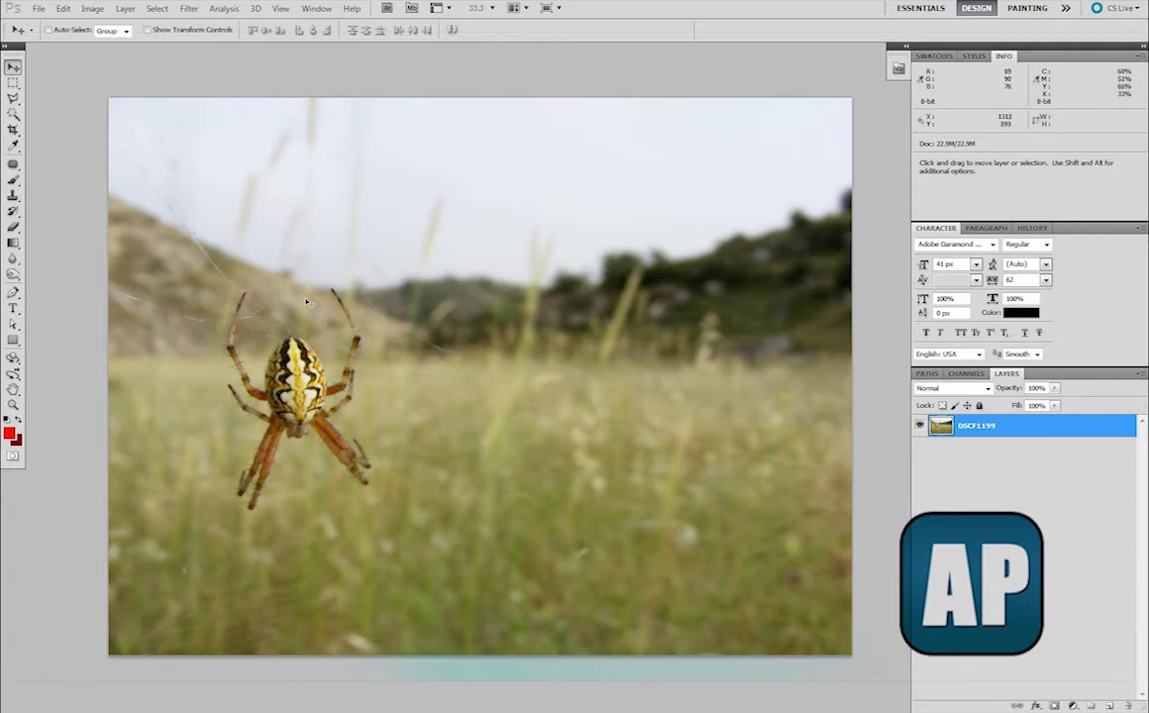
Step: Convert the DSCF1199 layer to a smart object
right_click(977, 432)
click(972, 447)
right_click(971, 435)
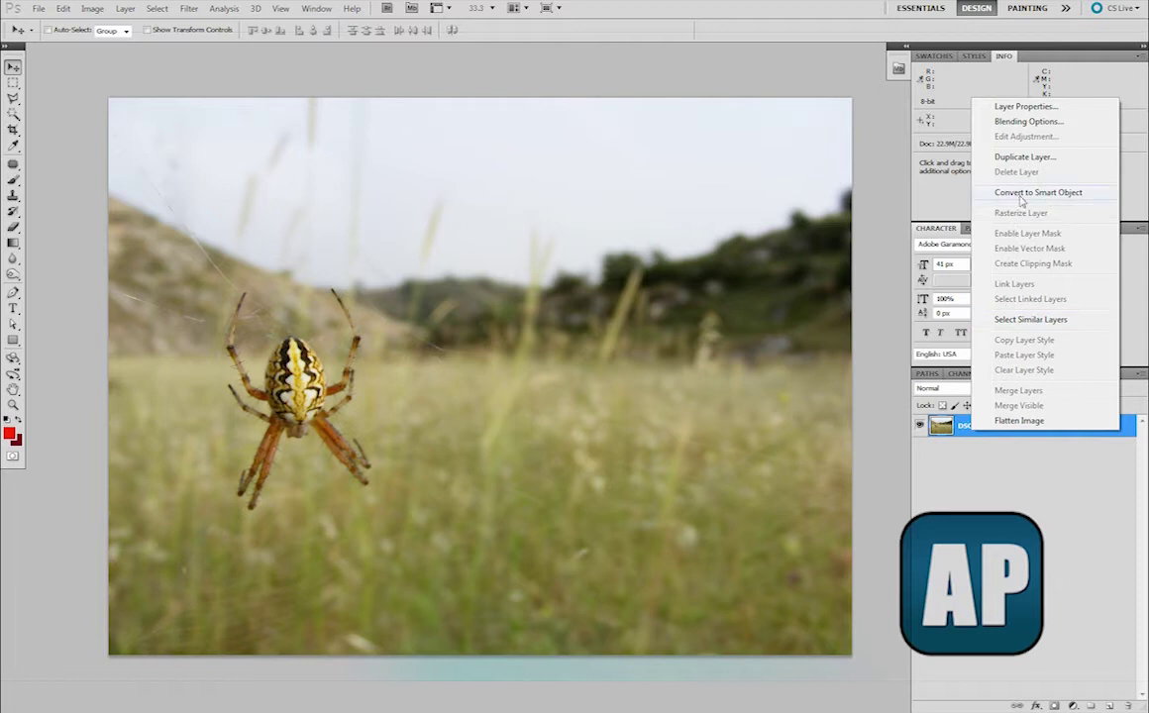
click(1060, 196)
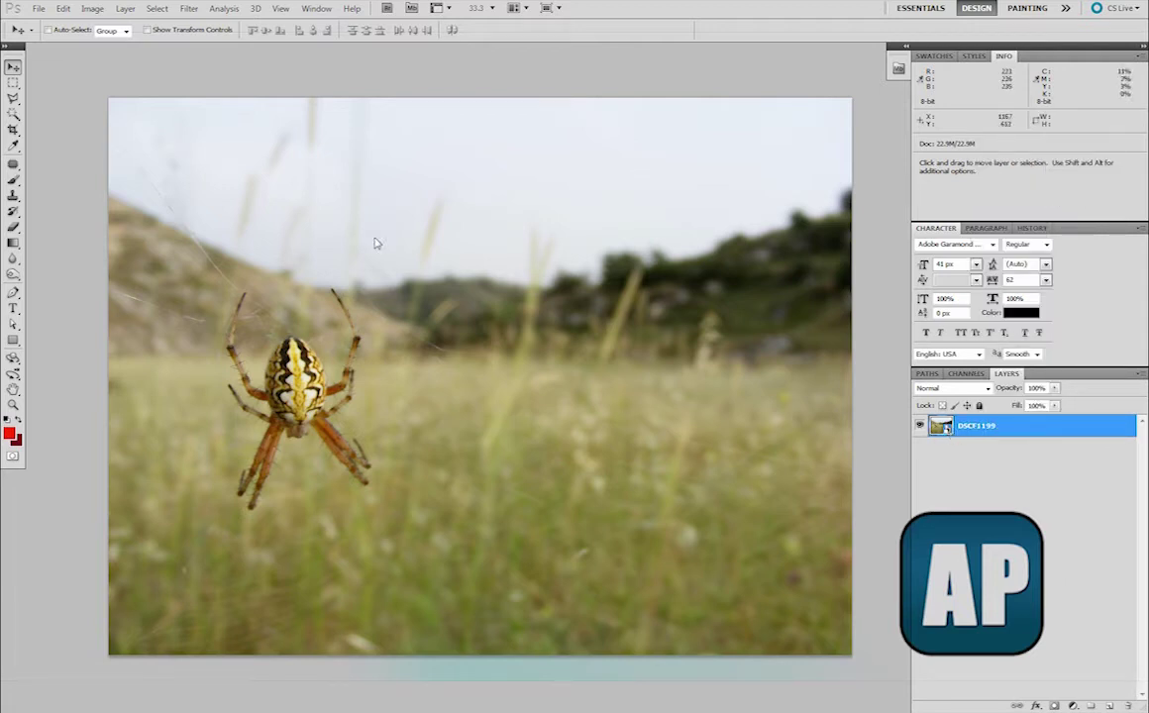
Step: Apply Cutout as a smart filter to the DSCF1199 layer with 8 levels, edge simplicity 2 and edge fidelity 3
click(186, 10)
mouse_move(229, 123)
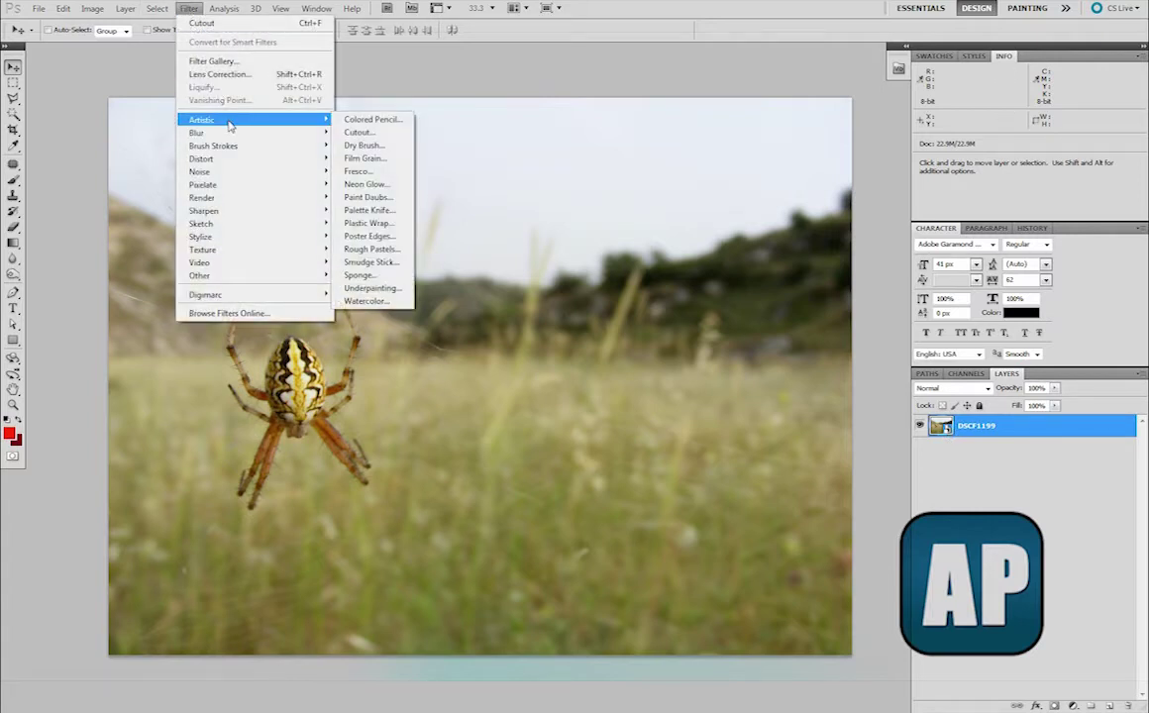
click(355, 132)
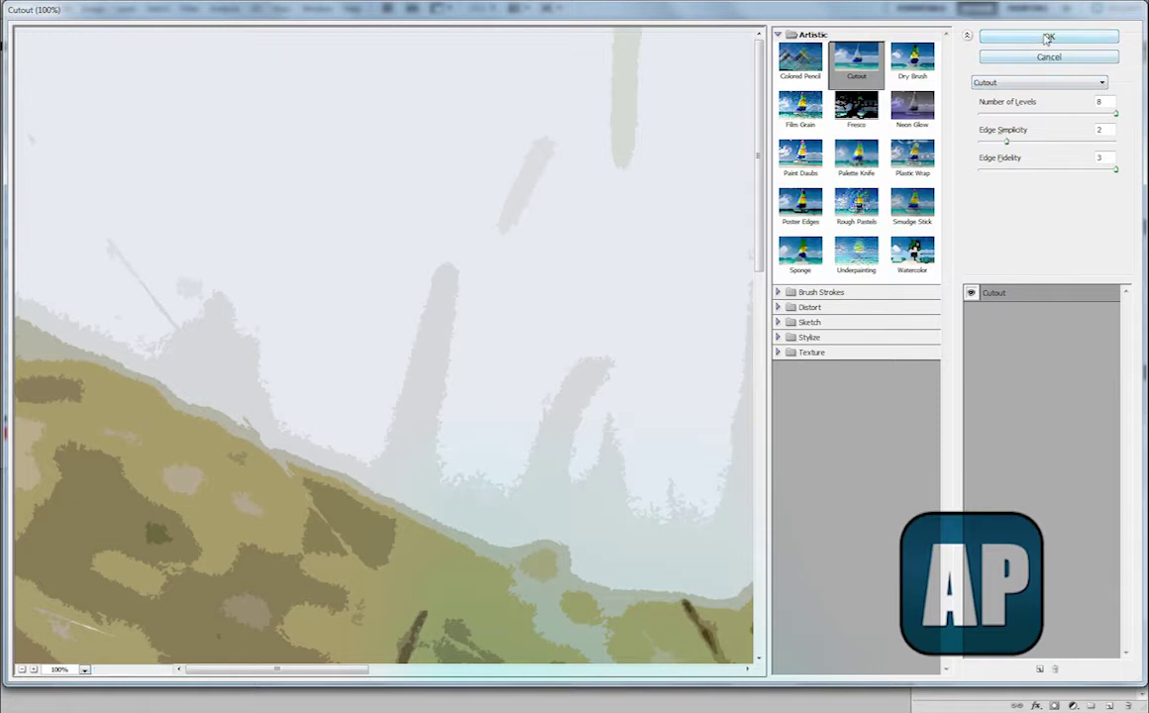
click(1048, 39)
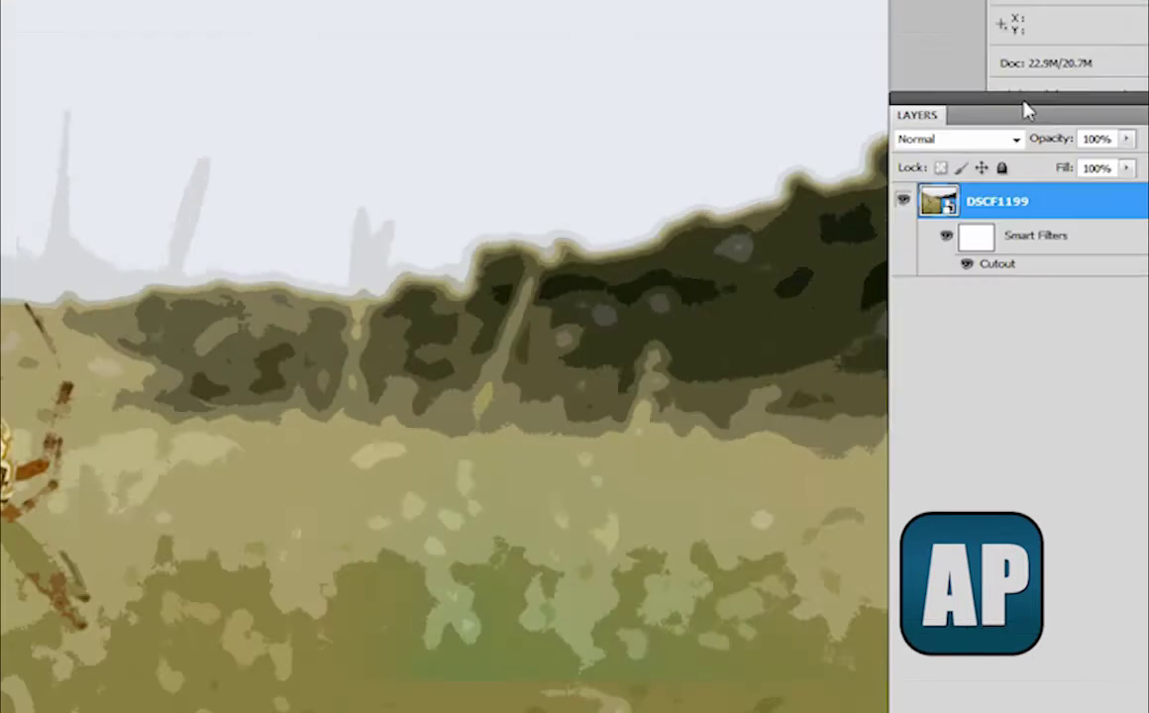
Step: Float the Layers panel beside the photo, widen it slightly and inspect the smart filter's mask and Cutout entry
click(927, 167)
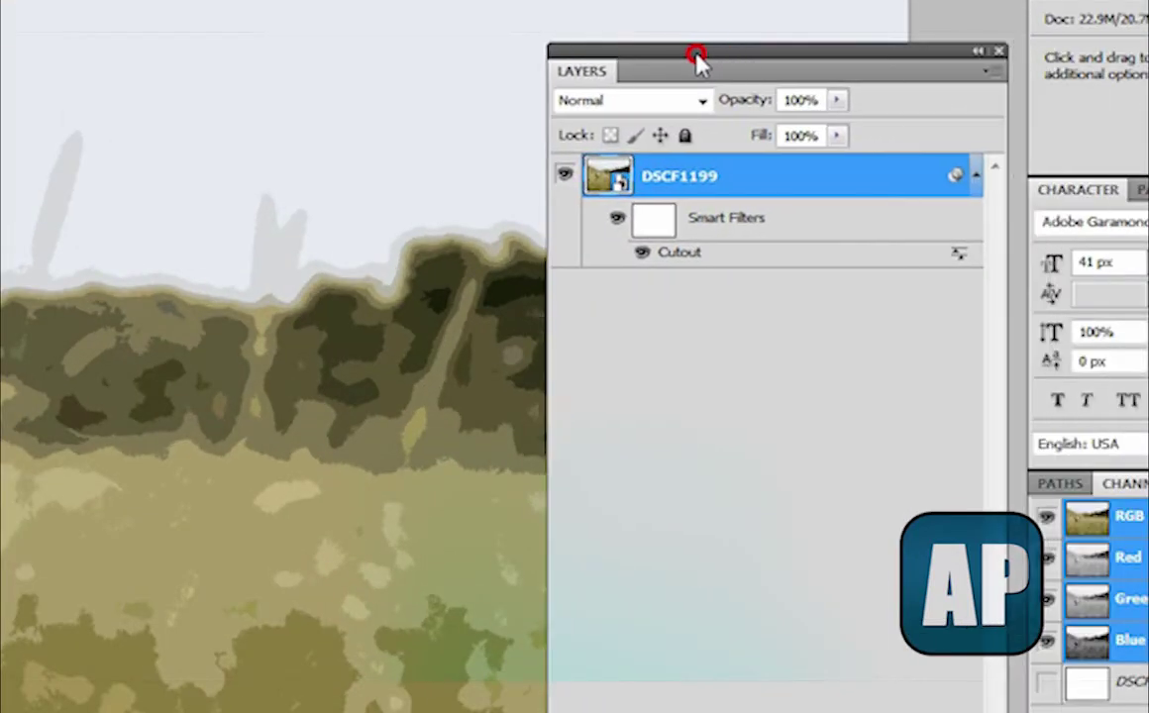
drag(696, 57, 630, 56)
click(592, 236)
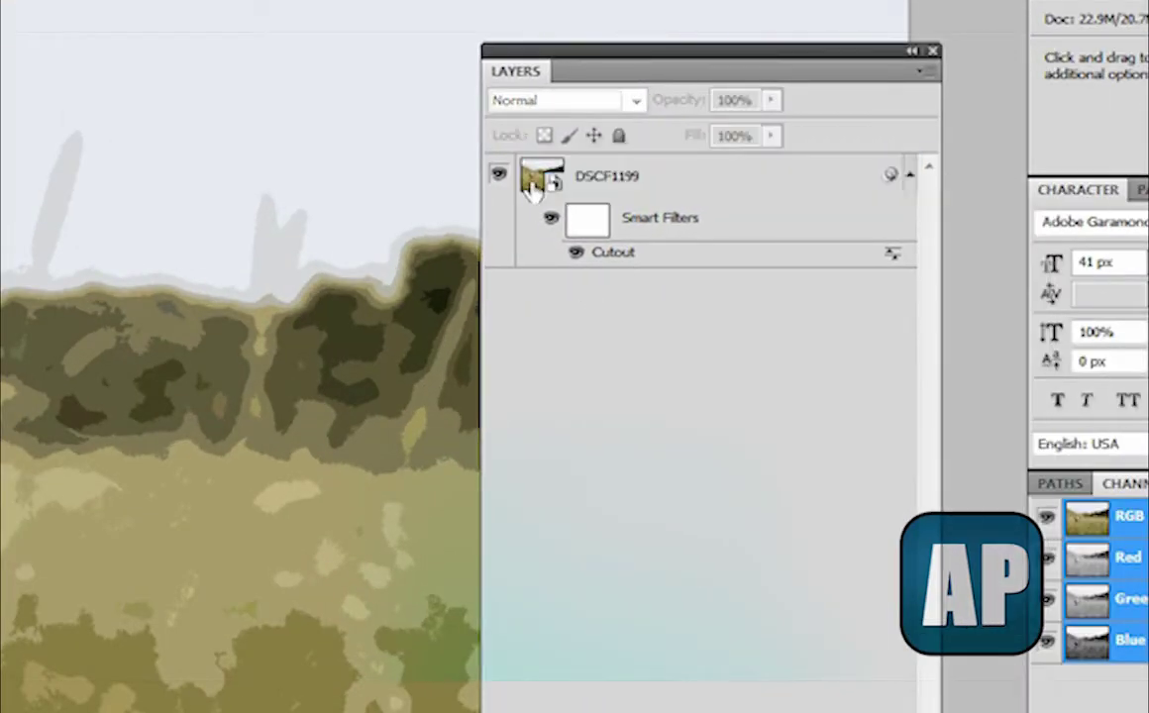
click(574, 220)
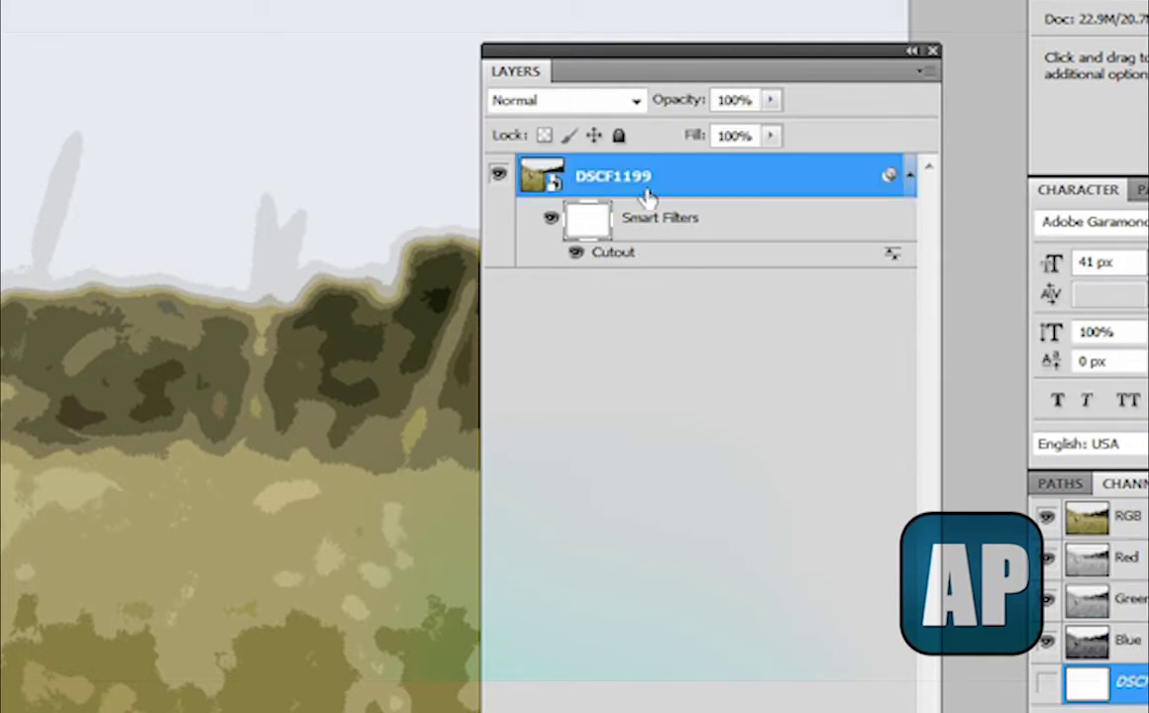
click(619, 254)
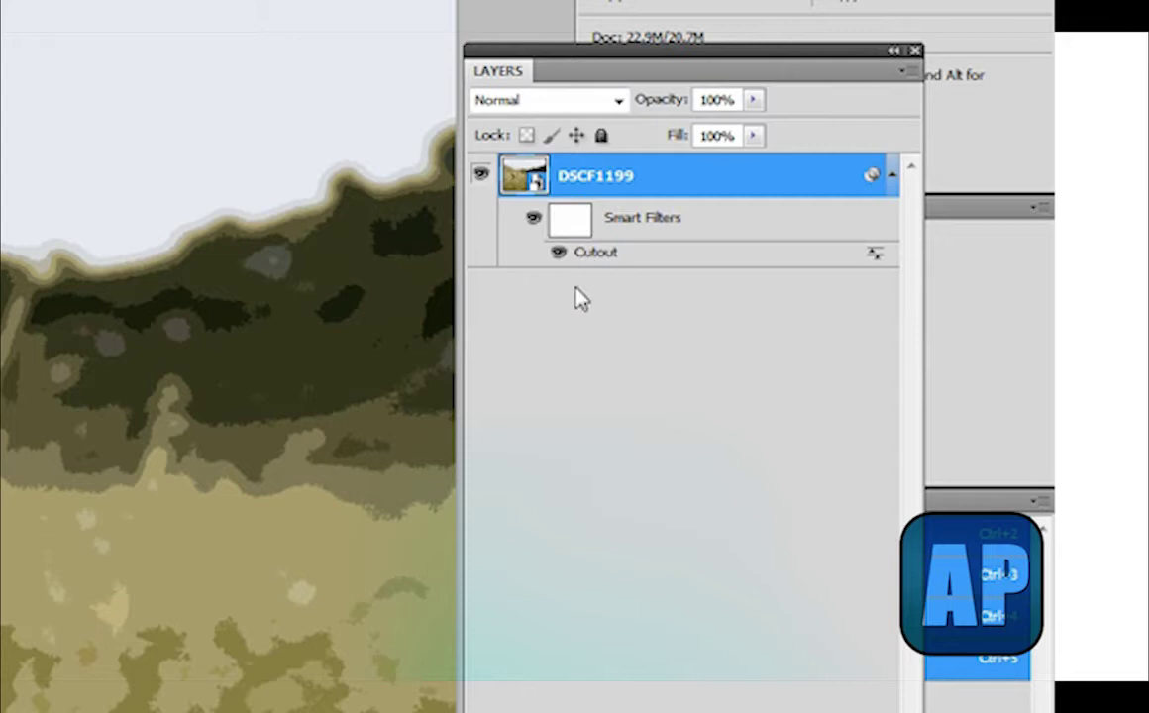
drag(465, 246, 454, 258)
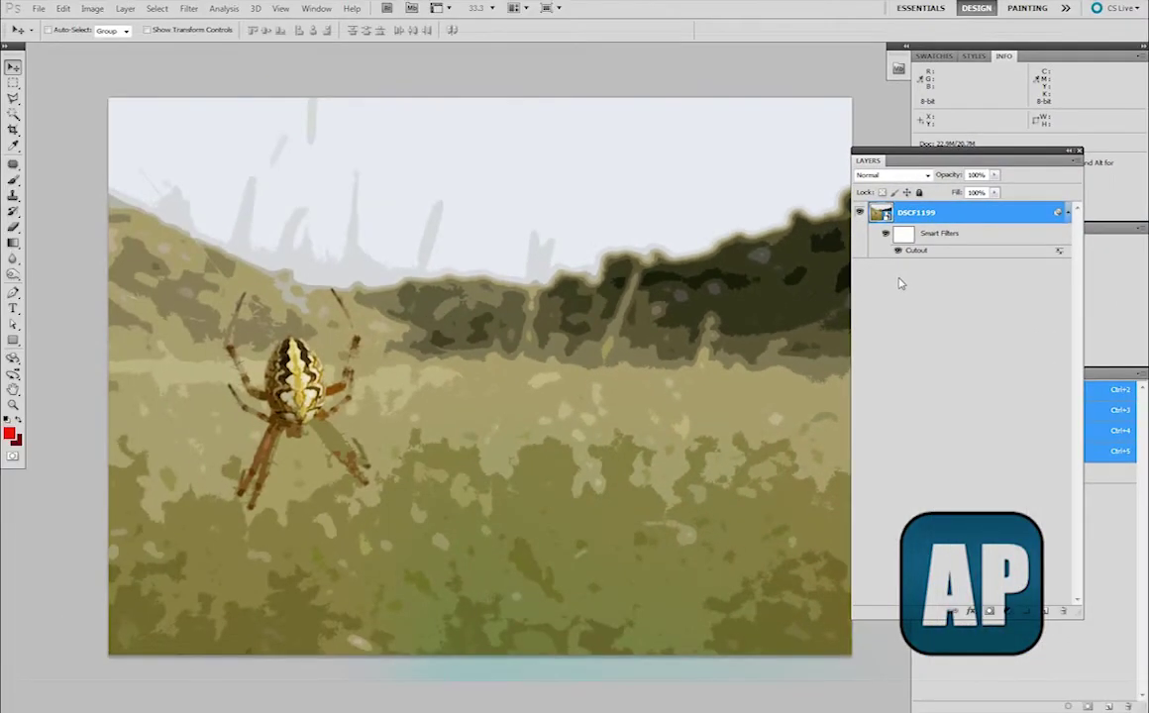
Step: Hide the Cutout smart filter and show it again to compare the photo with and without the effect
click(898, 251)
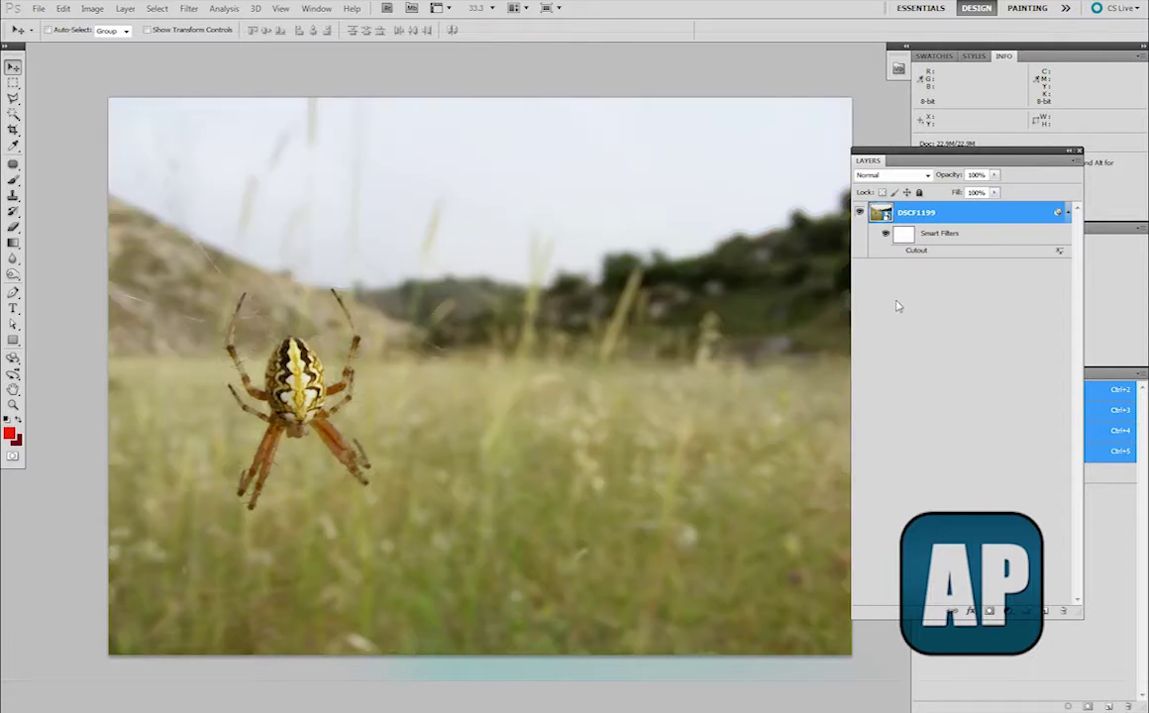
click(898, 251)
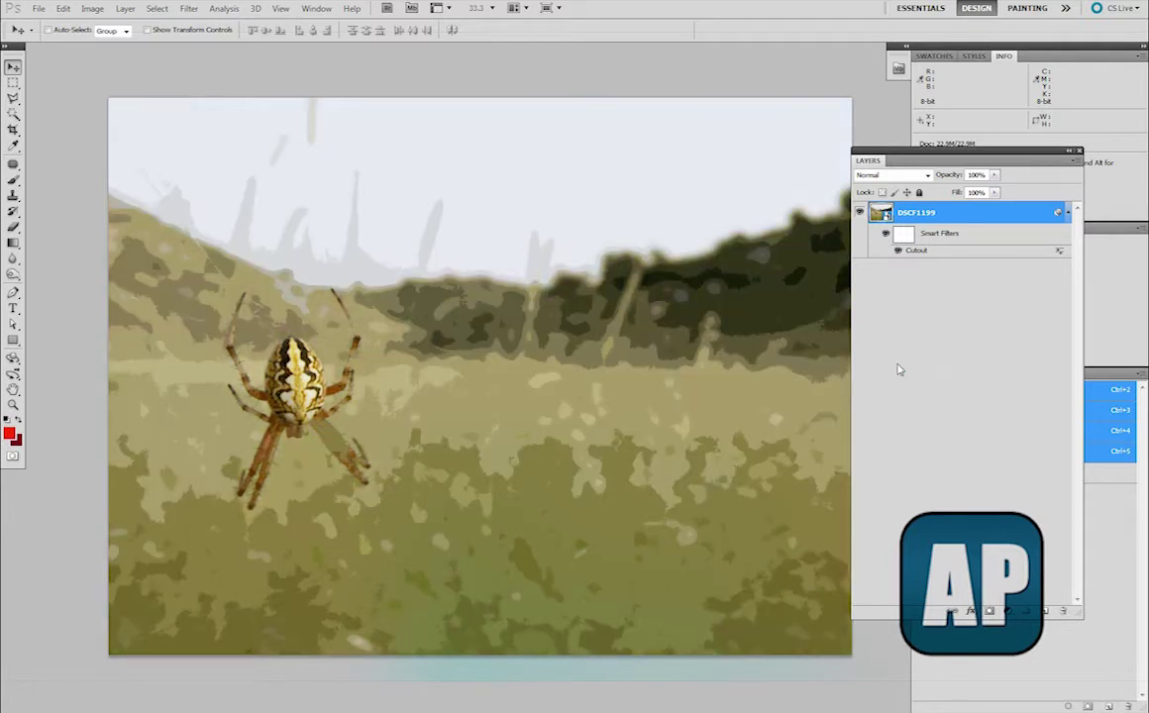
Step: Replace the Cutout smart filter with the Glass distortion at distortion 5, smoothness 3, Frosted texture and 100% scaling
double_click(917, 251)
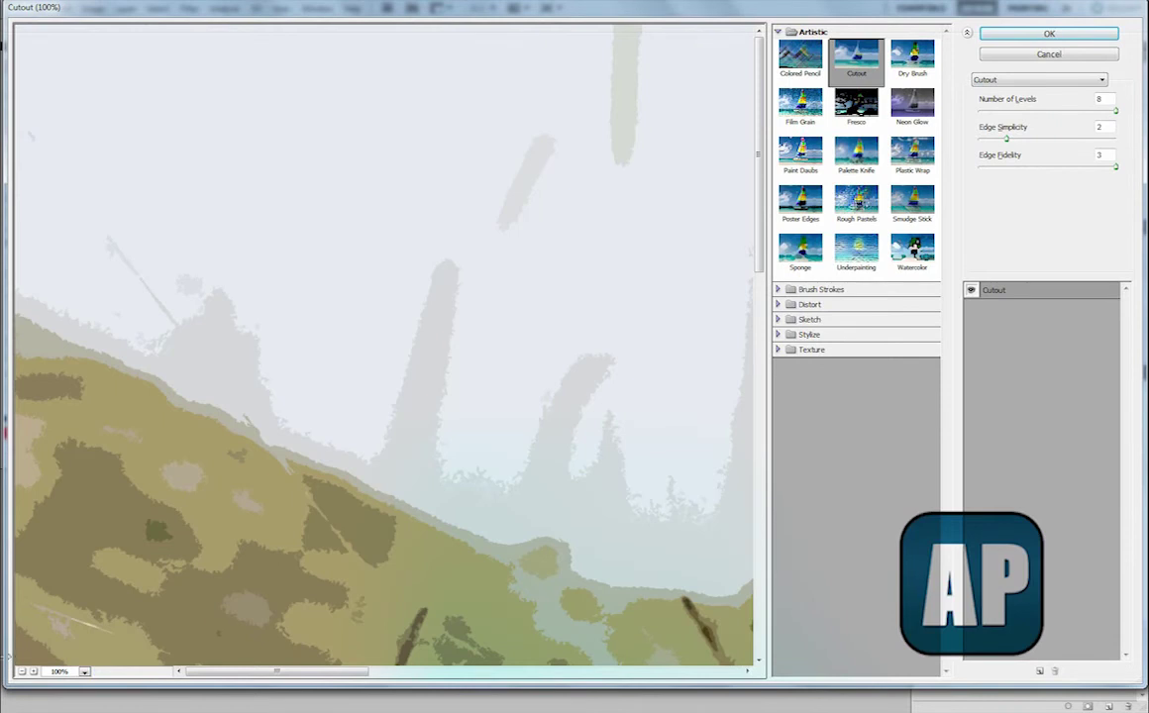
click(21, 672)
click(21, 671)
click(20, 672)
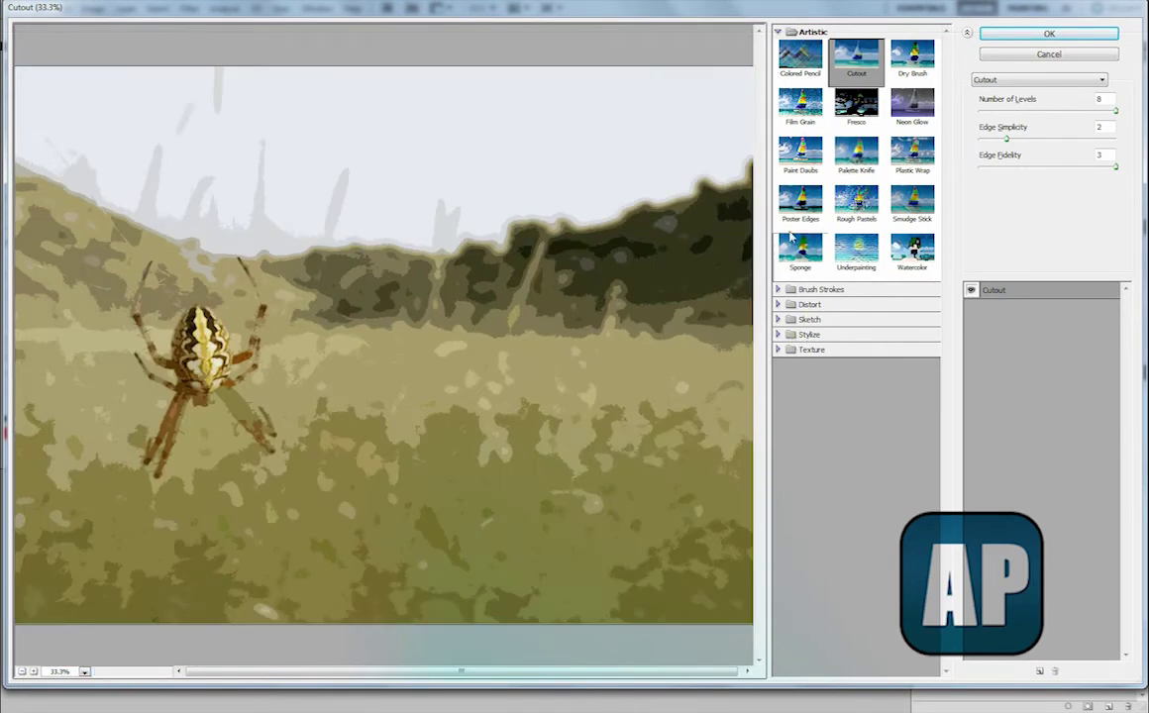
click(800, 250)
click(809, 304)
click(856, 330)
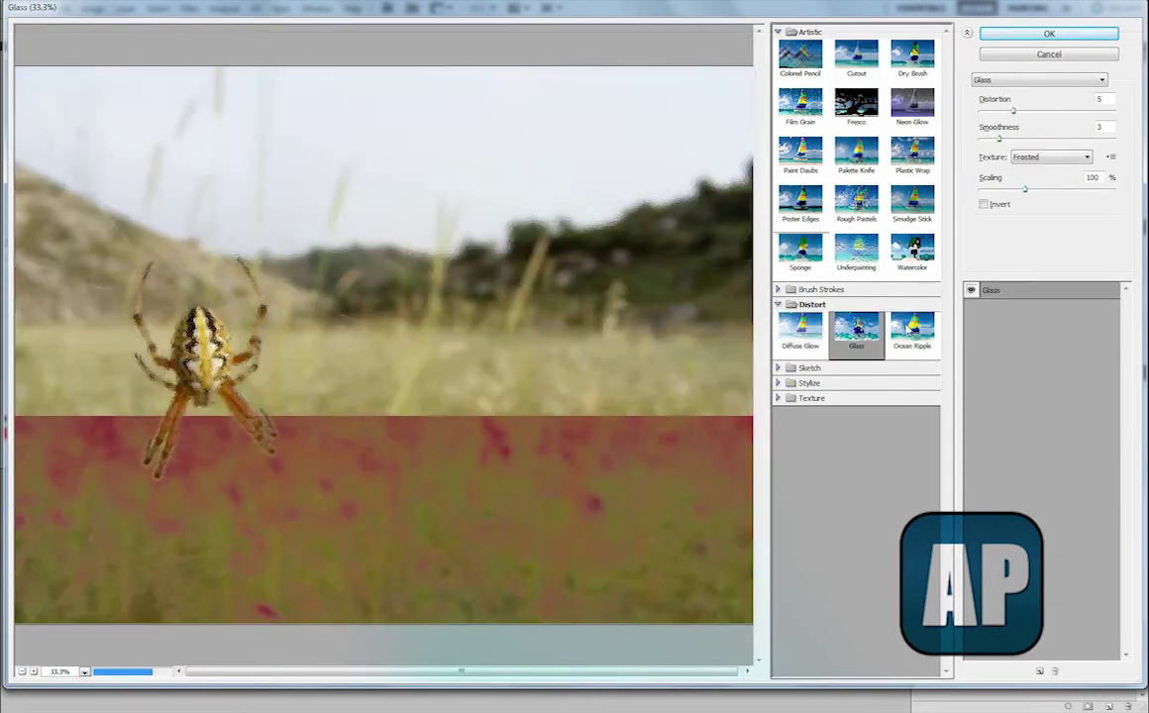
click(1046, 36)
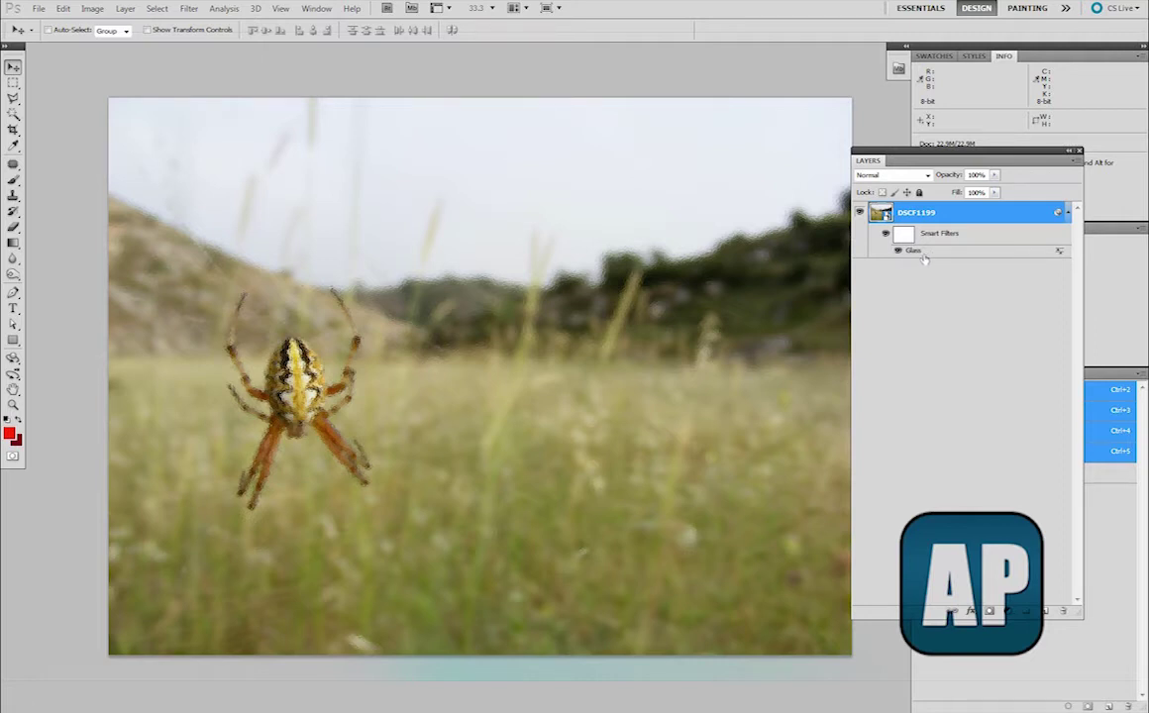
Step: Set the Glass smart filter's blending options to Hard Light mode at 77% opacity
click(63, 8)
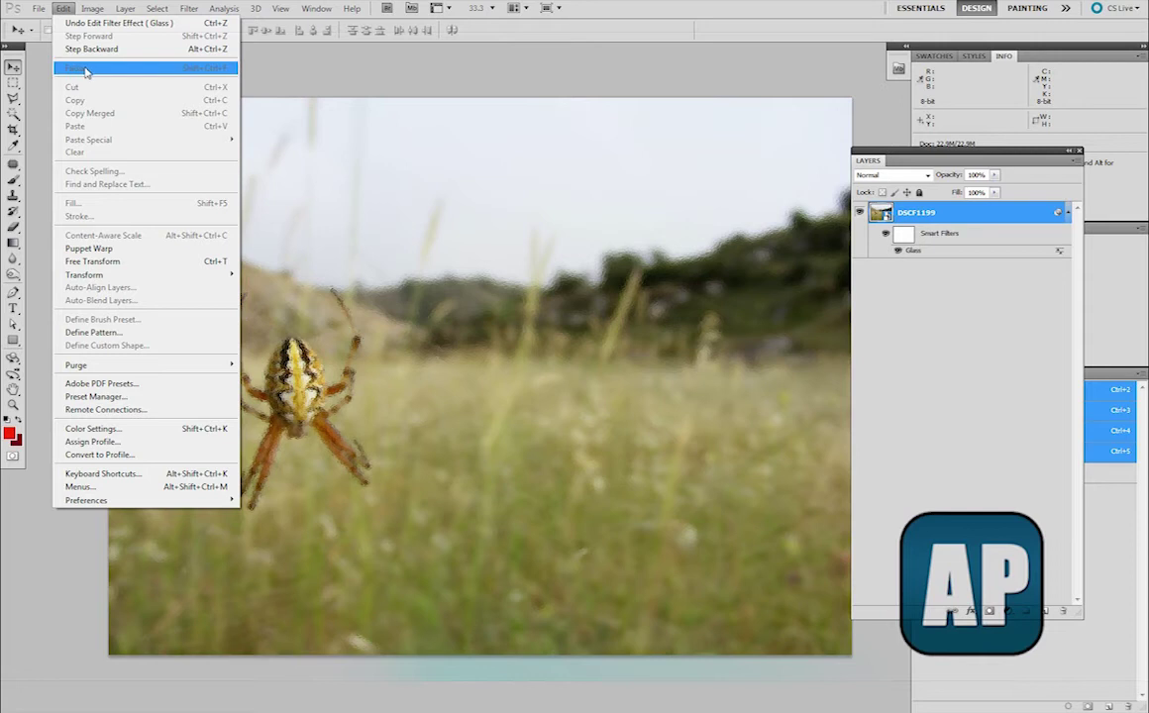
key(Escape)
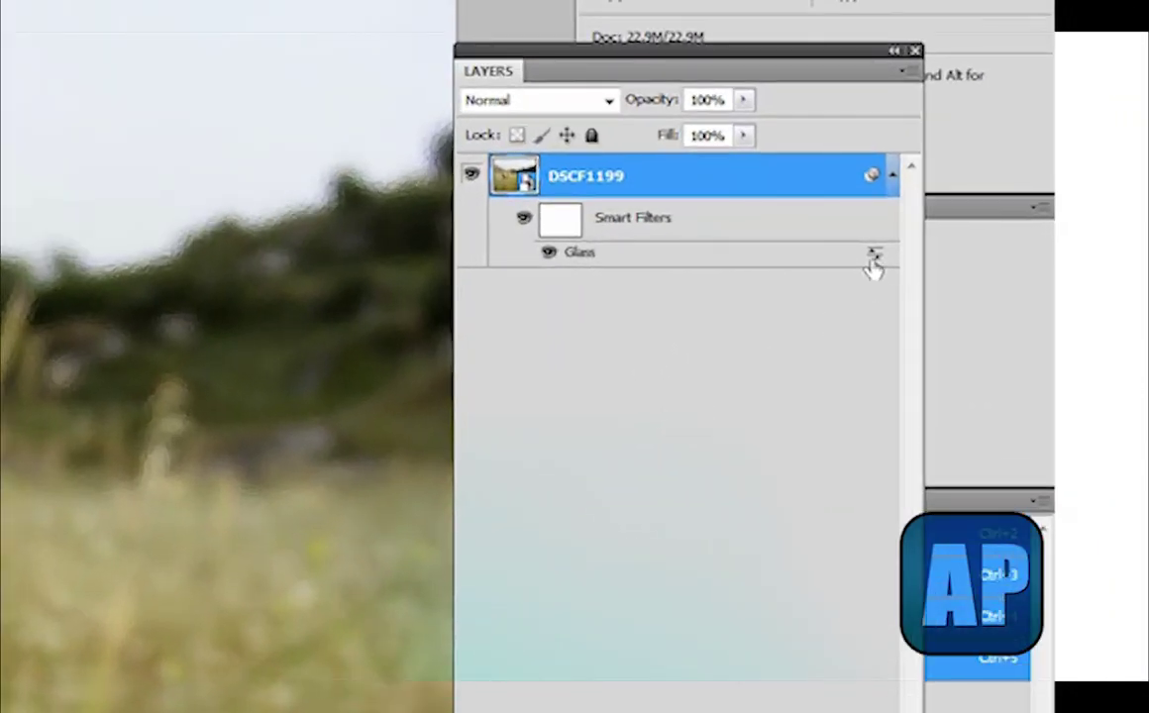
double_click(874, 255)
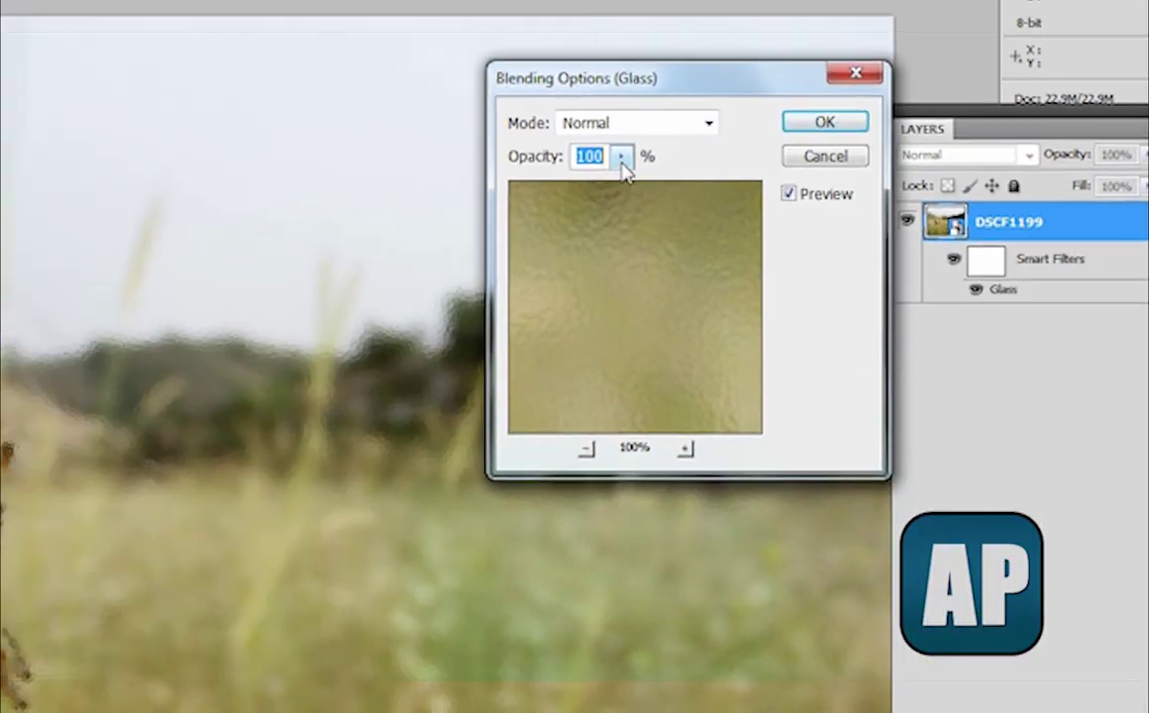
drag(437, 134, 396, 172)
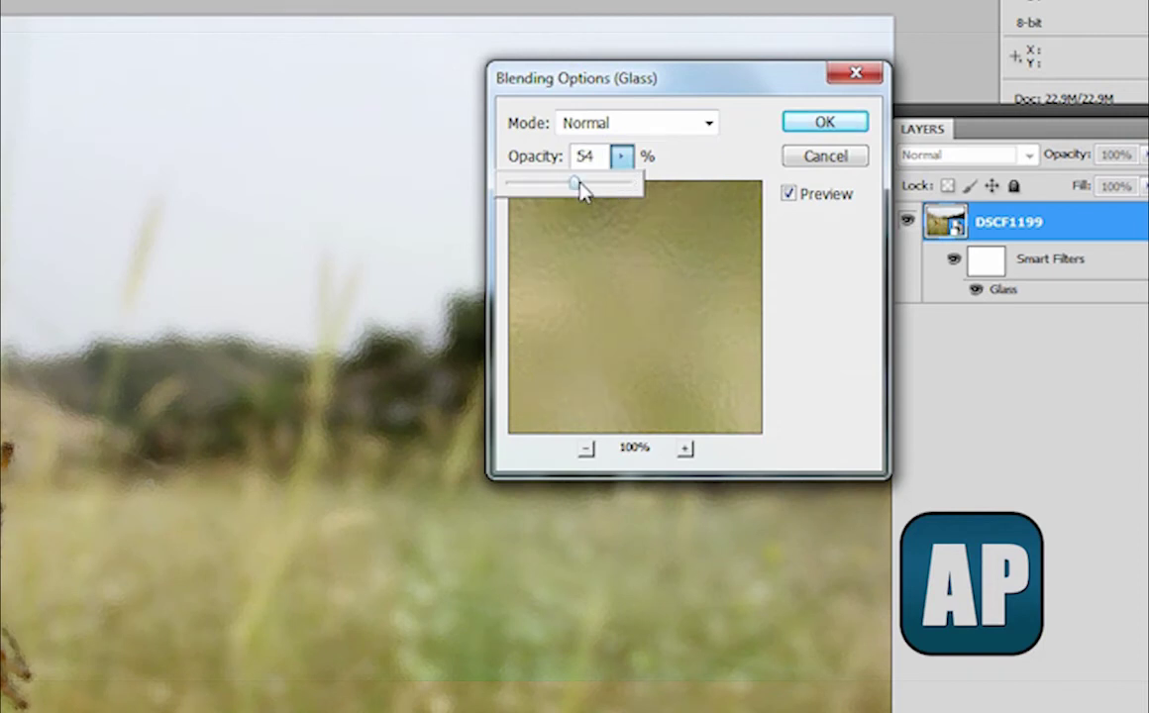
drag(583, 191, 562, 185)
click(696, 124)
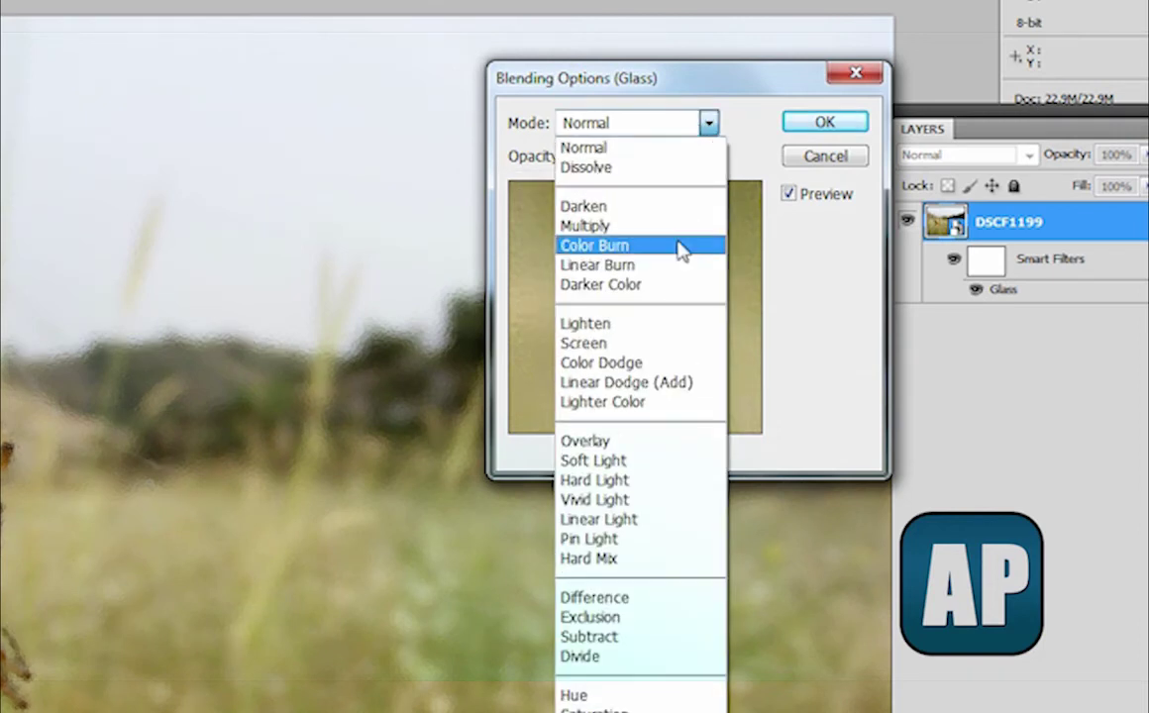
click(681, 252)
drag(621, 157, 681, 157)
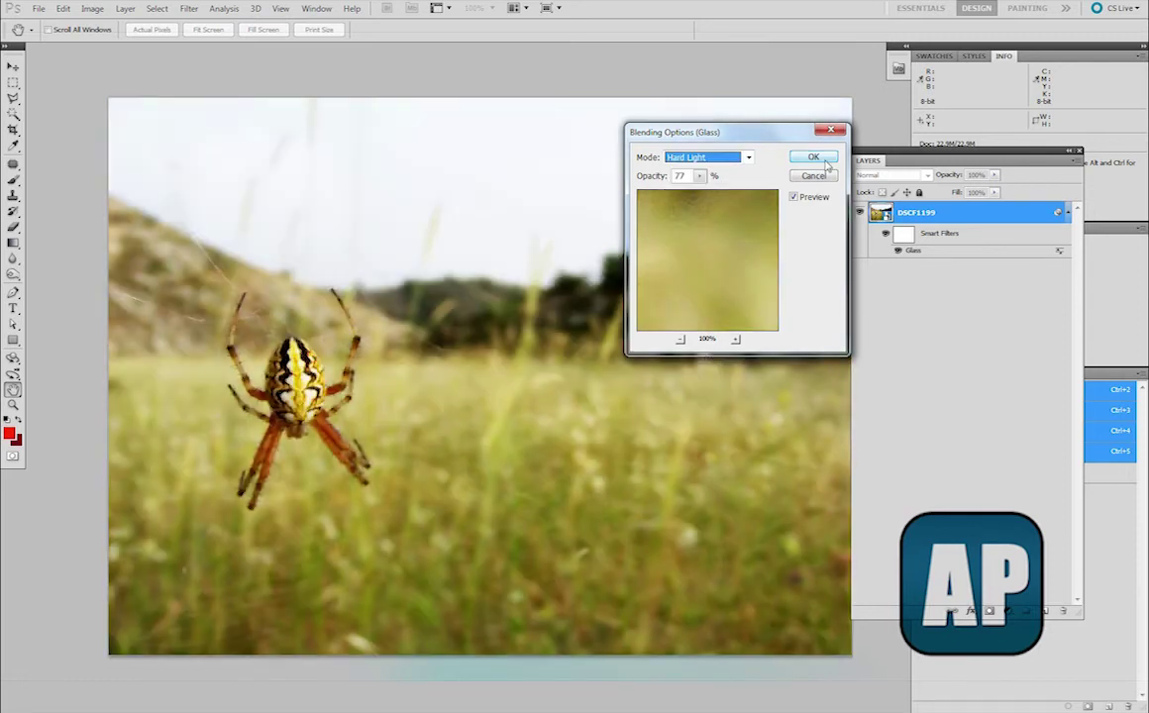
click(821, 159)
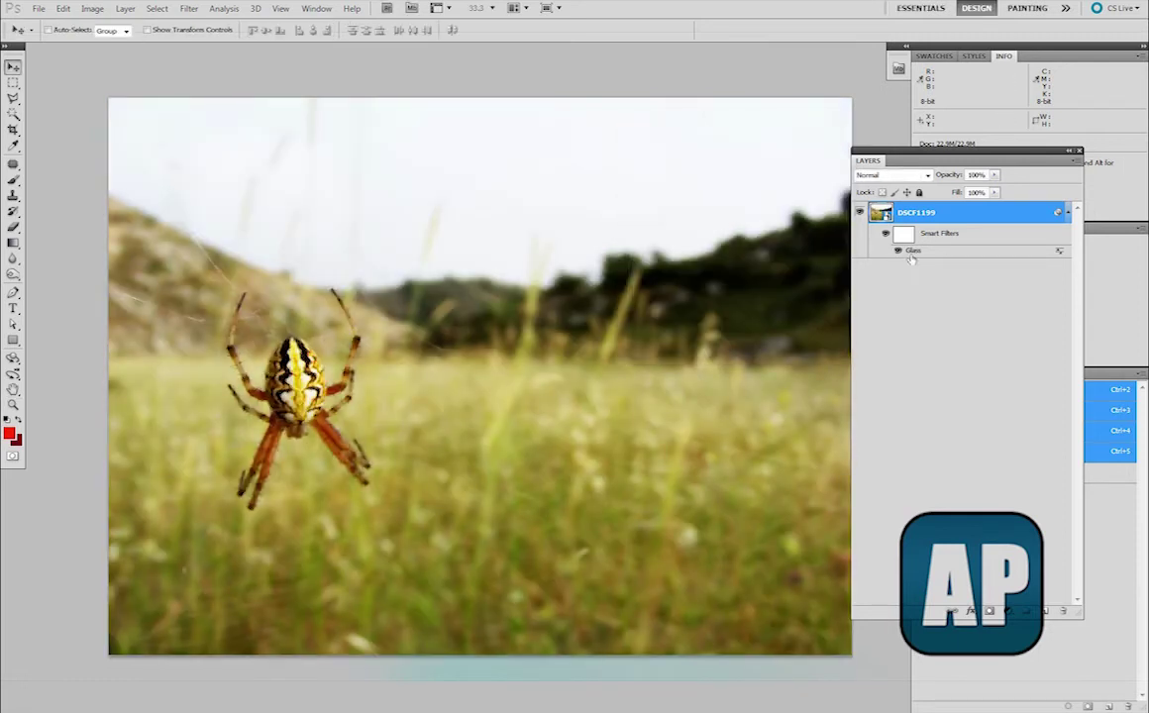
Step: Delete the Glass smart filter from the DSCF1199 layer and undo the deletion
drag(911, 253, 1062, 610)
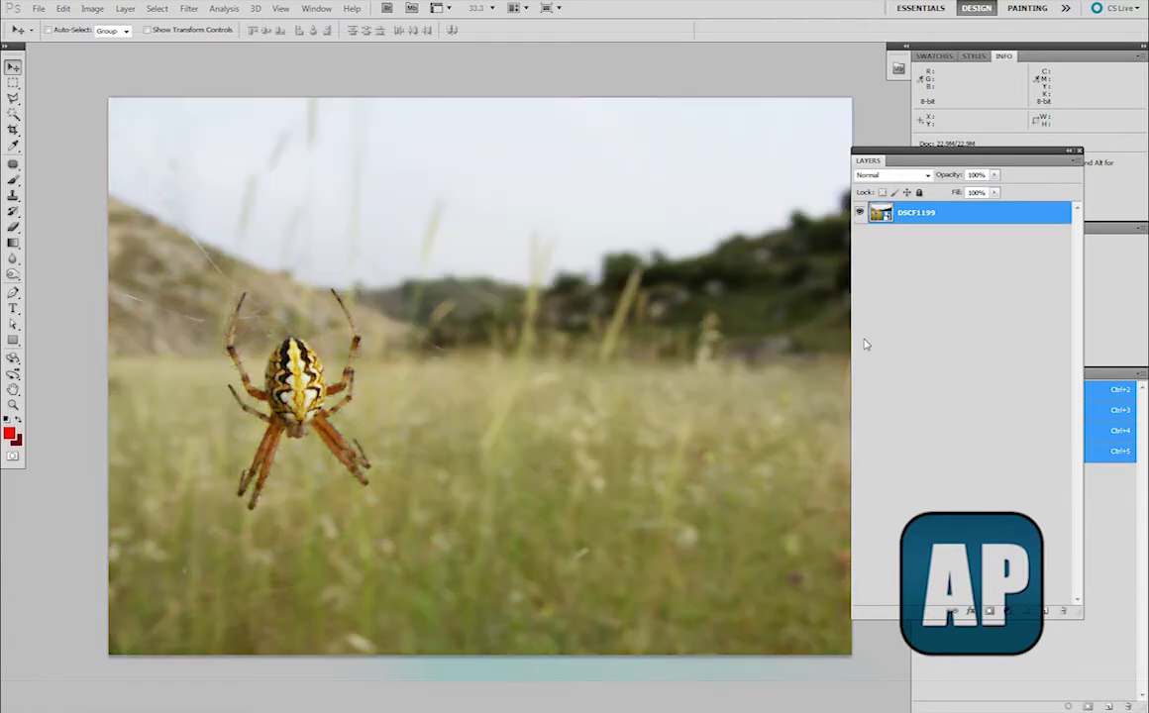
key(ctrl+z)
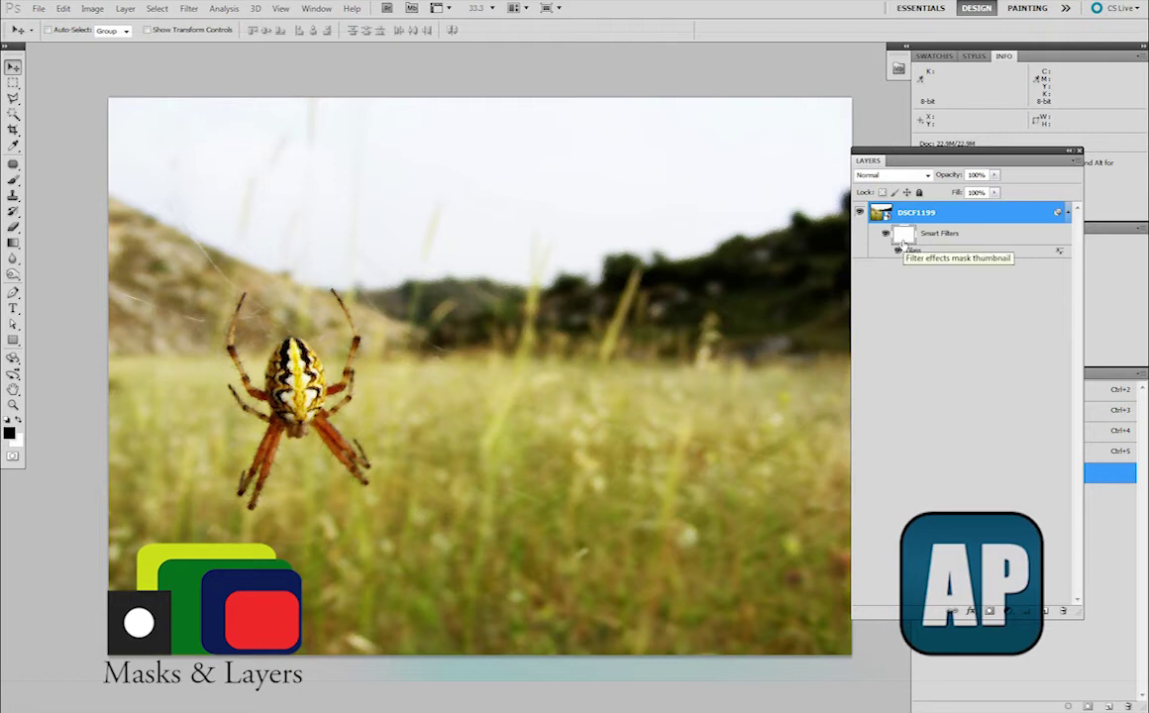
Step: Paint black on the smart filter mask over the spider with a 250 px brush at 68% opacity
key(b)
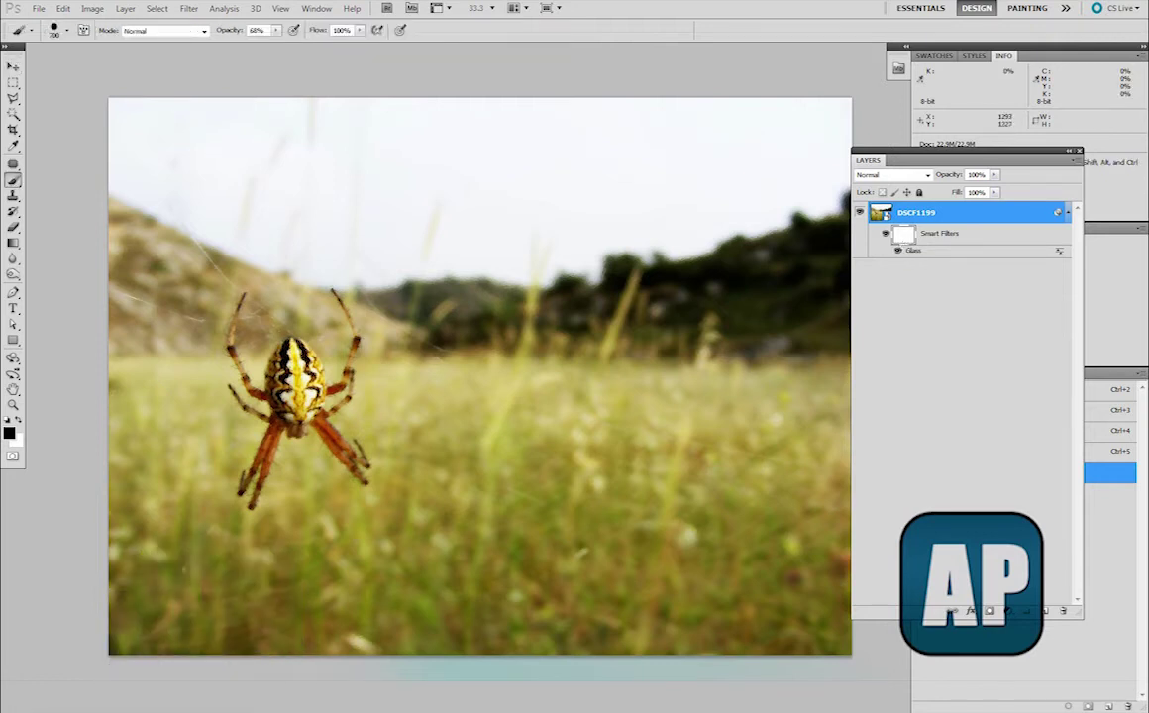
mouse_move(415, 359)
mouse_down()
mouse_move(397, 454)
mouse_move(398, 215)
mouse_move(348, 231)
mouse_up()
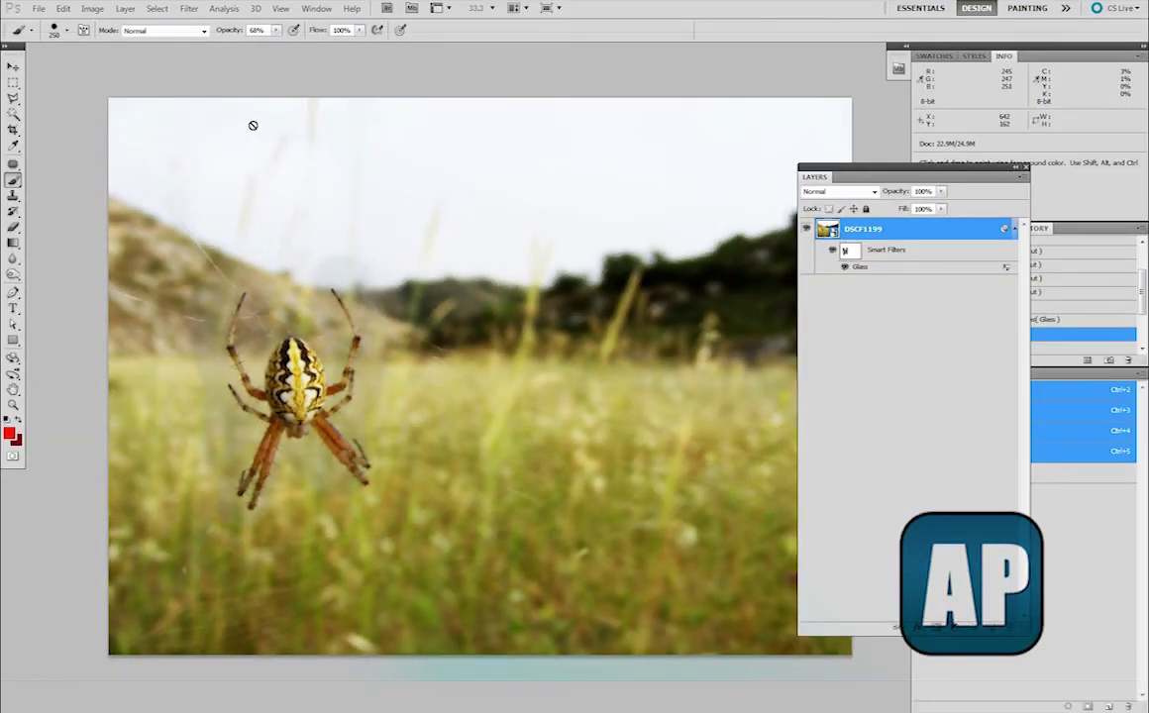
Step: Add a Gaussian Blur smart filter with a radius of 45.8 pixels to the DSCF1199 layer
click(189, 10)
mouse_move(248, 133)
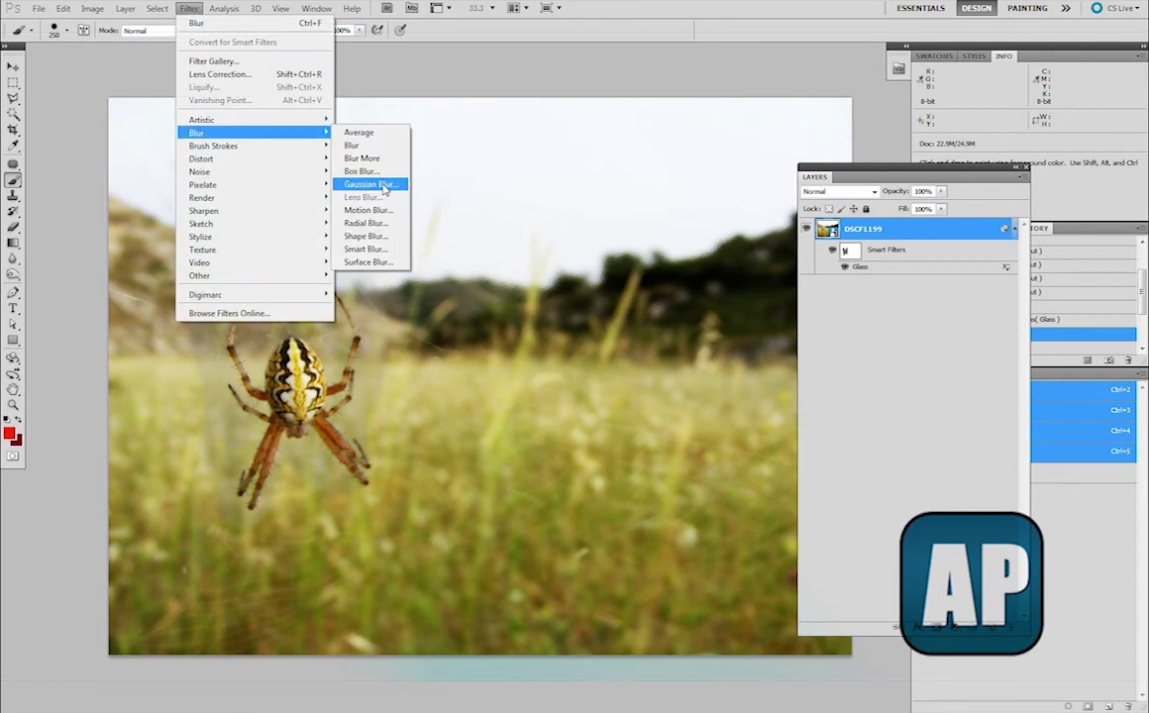
click(363, 184)
drag(149, 95, 510, 60)
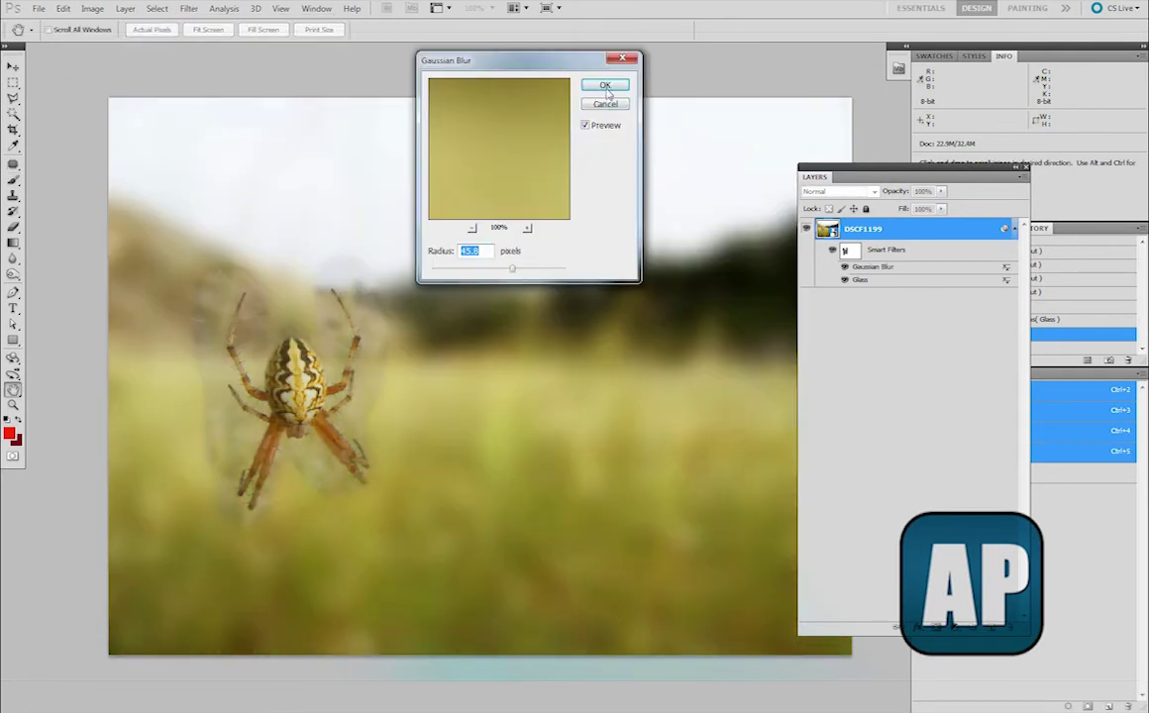
click(605, 86)
Step: Brush more black over the spider's body and legs on the filter mask at 68% opacity
key(b)
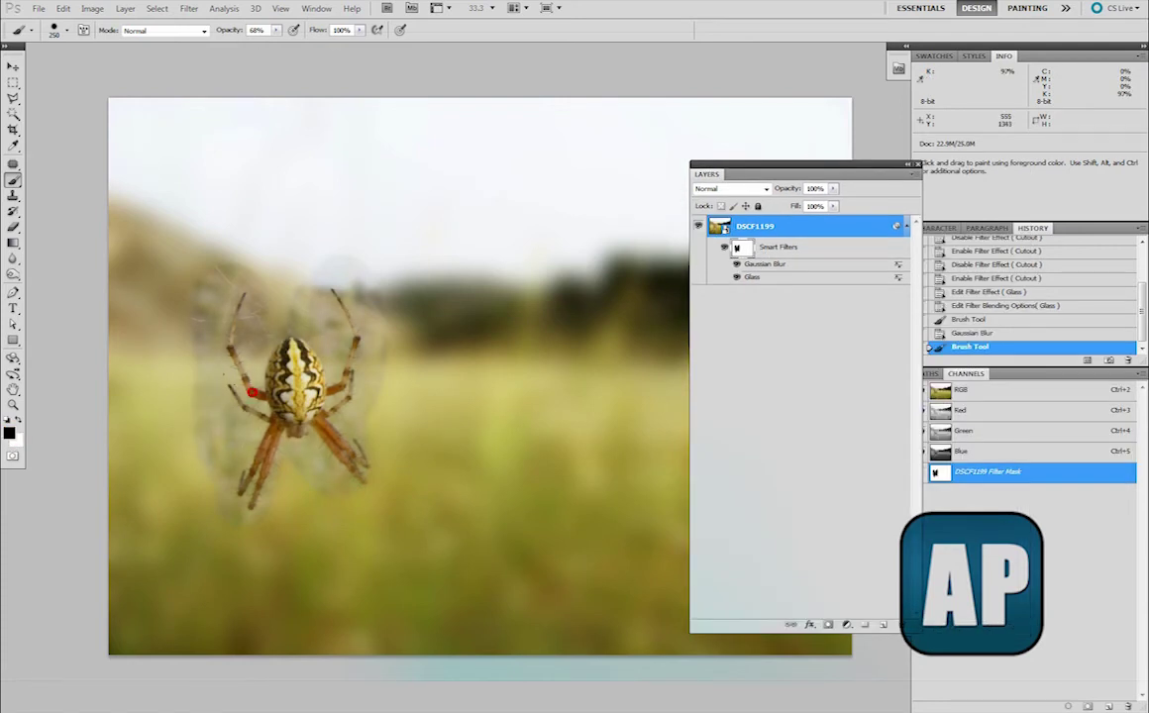
click(286, 331)
click(334, 390)
click(303, 357)
click(332, 364)
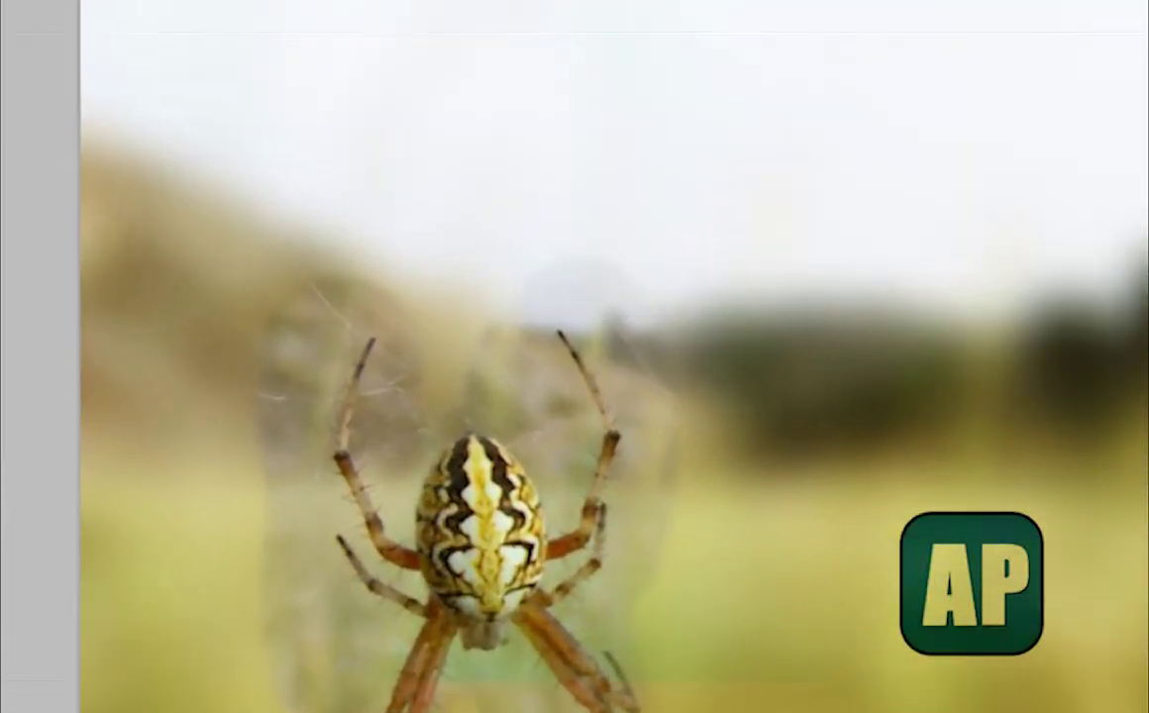
Step: Set the brush opacity to 100% and paint the spider area solid black in the filter mask view, then return to the image
click(441, 62)
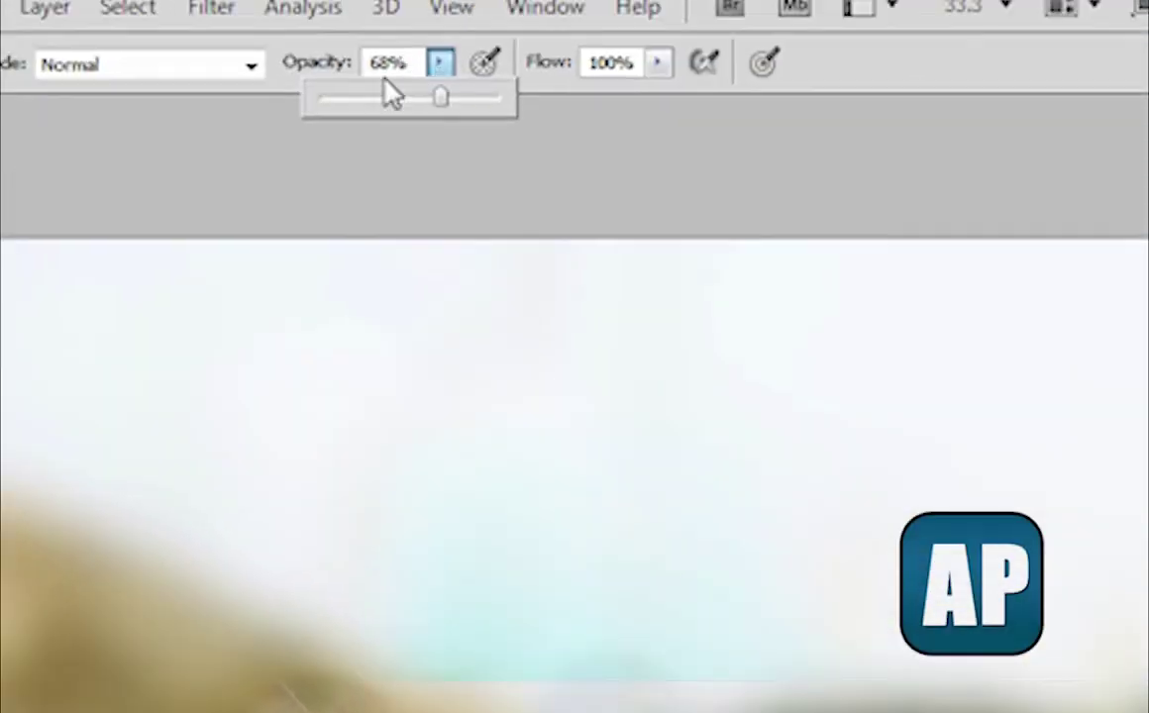
drag(442, 96, 498, 98)
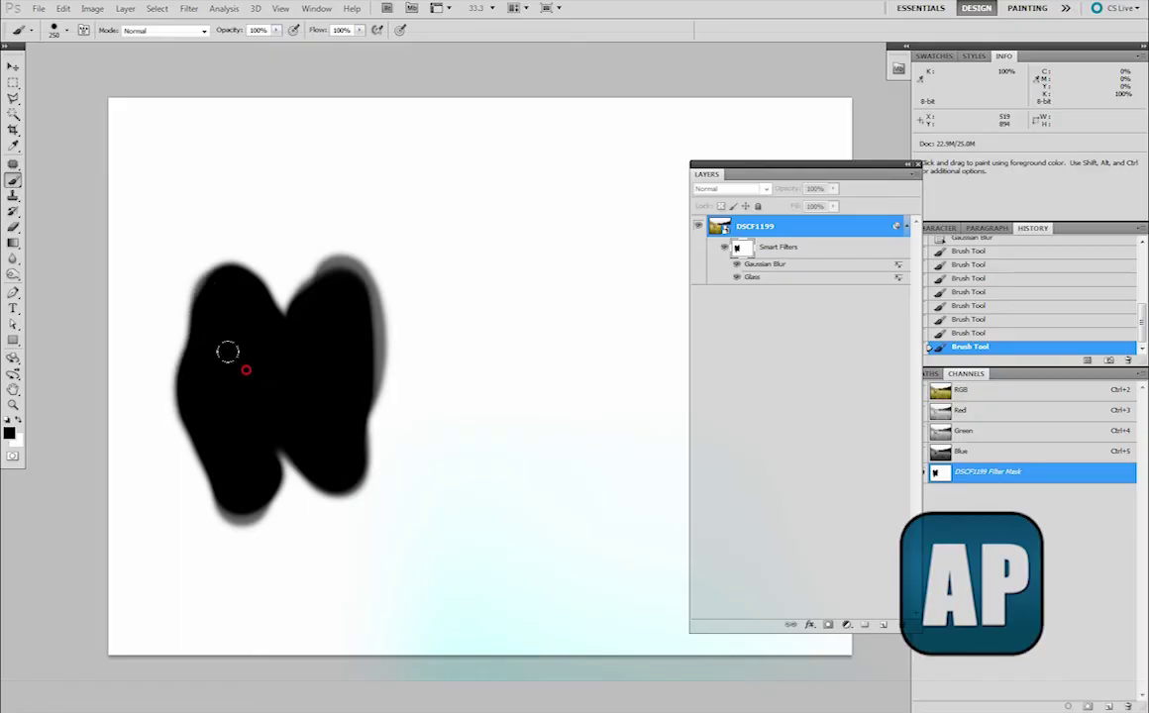
mouse_move(227, 352)
mouse_down()
mouse_move(278, 378)
mouse_move(313, 267)
mouse_move(328, 357)
mouse_up()
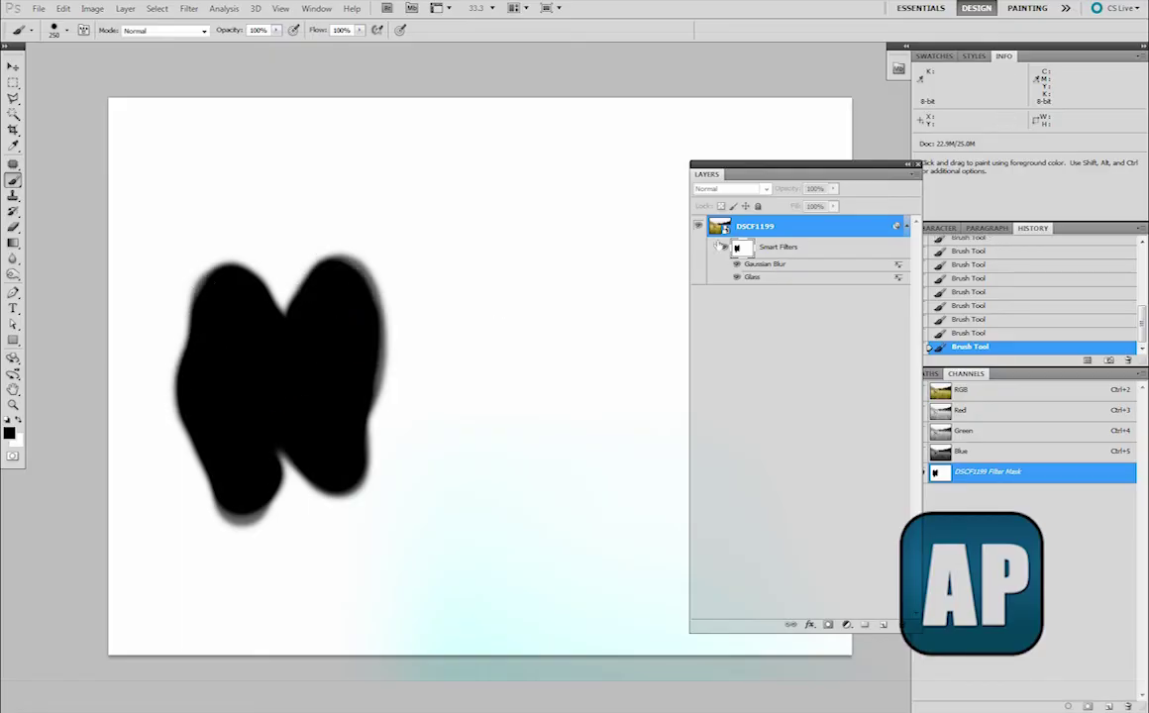
alt+click(742, 249)
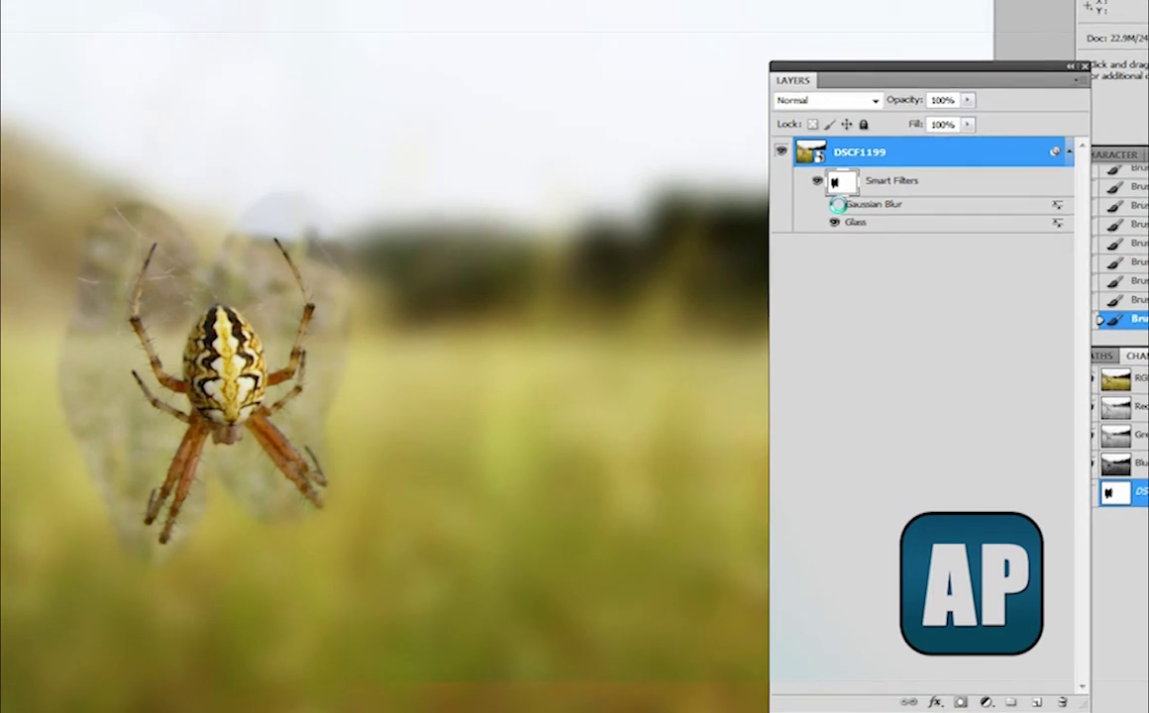
Step: Hide and show the Gaussian Blur and Glass smart filters individually to compare their effects on the photo
click(736, 263)
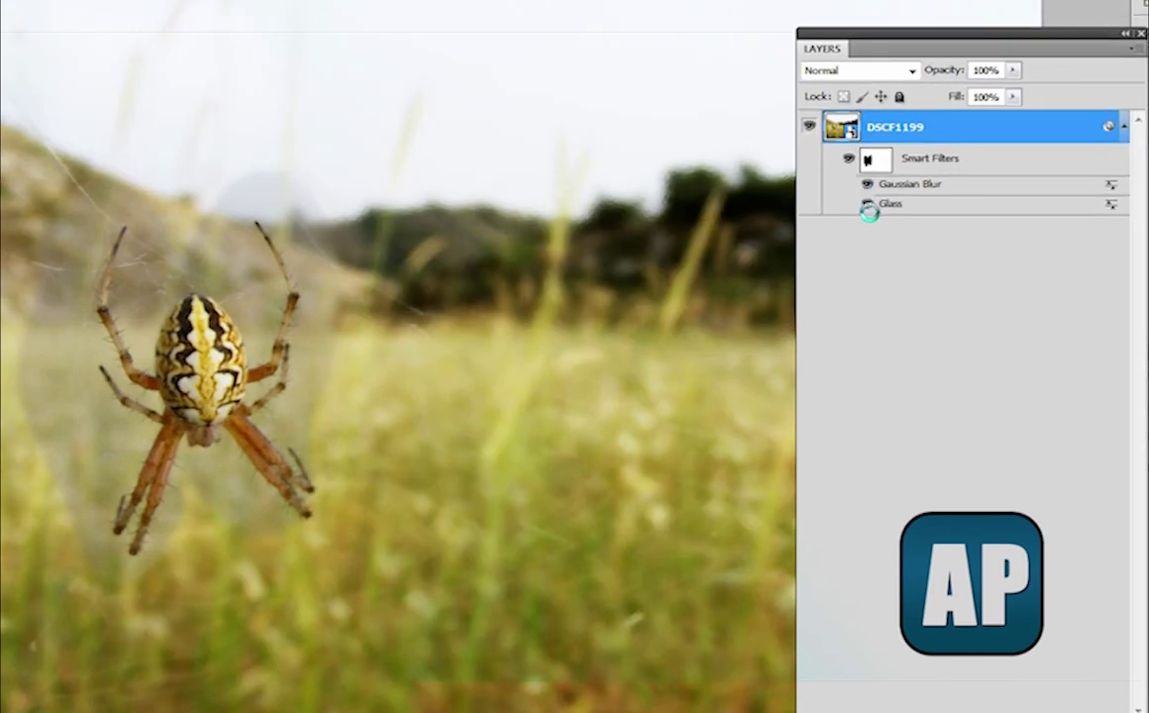
click(868, 207)
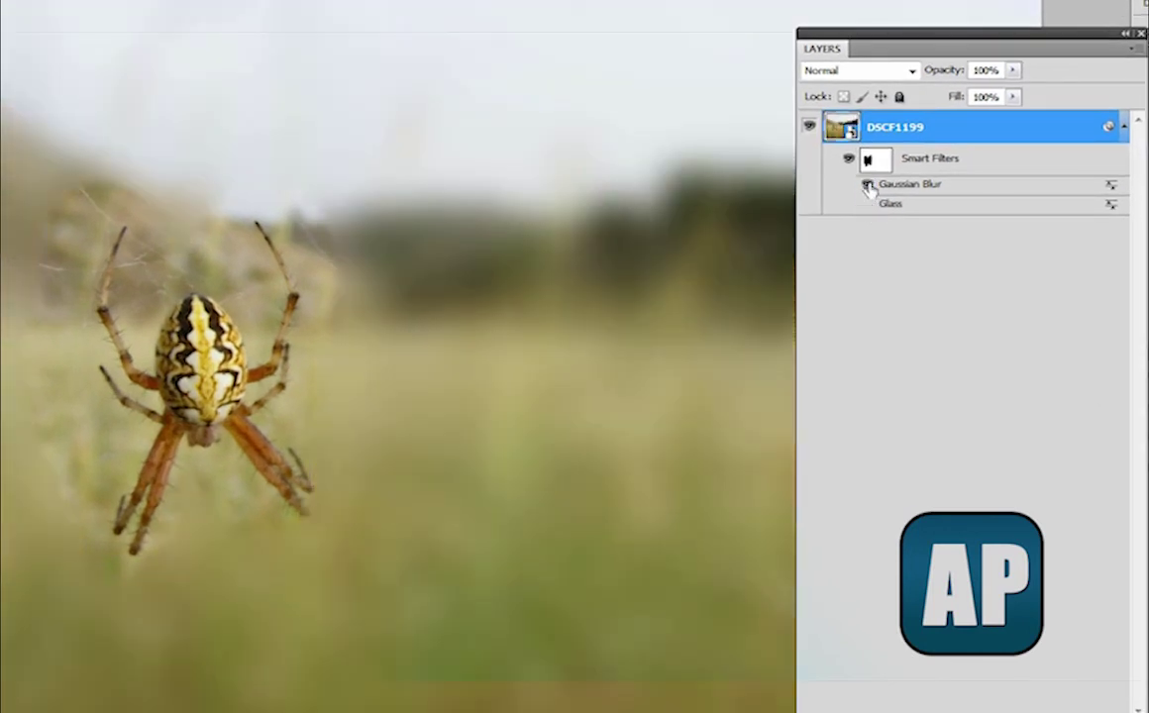
click(868, 184)
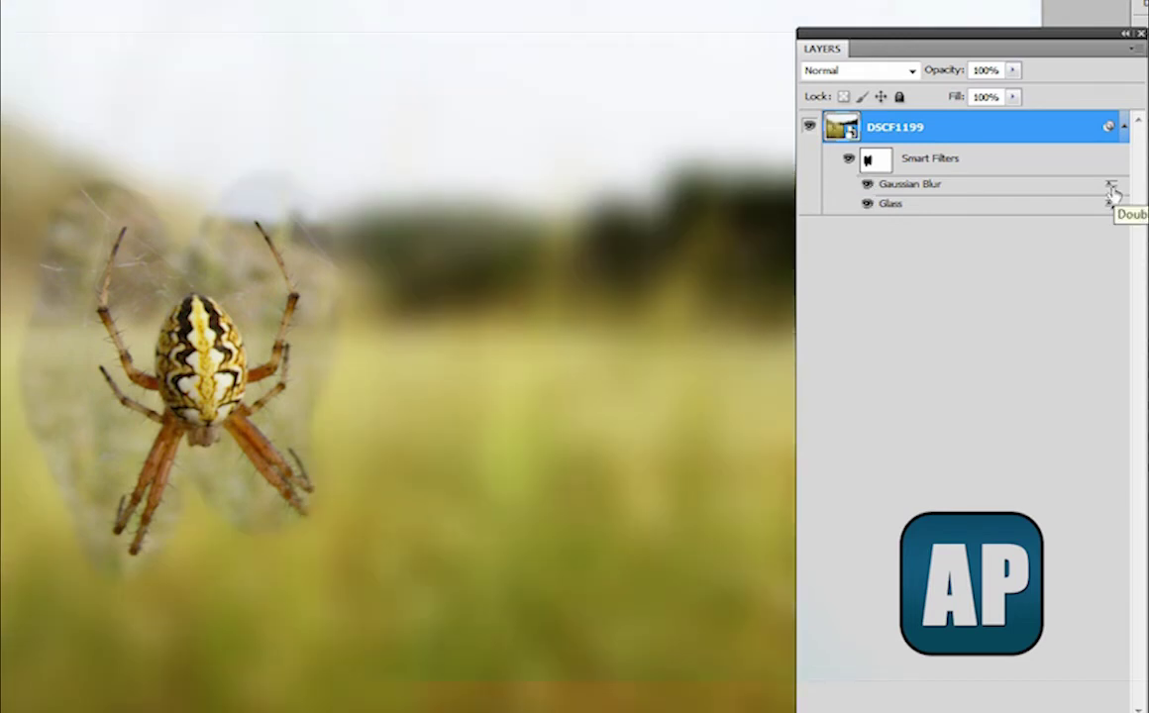